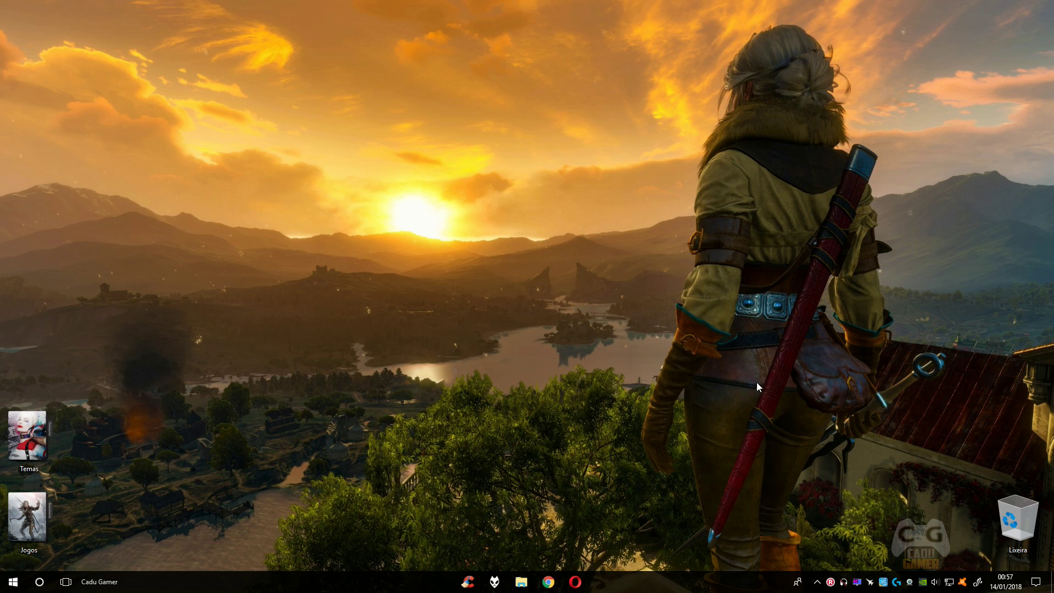
# Open the Painel de Controle from the Sistema do Windows group of installed programs.
pyautogui.moveTo(168, 135)
pyautogui.mouseDown()
pyautogui.moveTo(611, 428)
pyautogui.moveTo(154, 142)
pyautogui.moveTo(567, 472)
pyautogui.mouseUp()
pyautogui.click(12, 581)
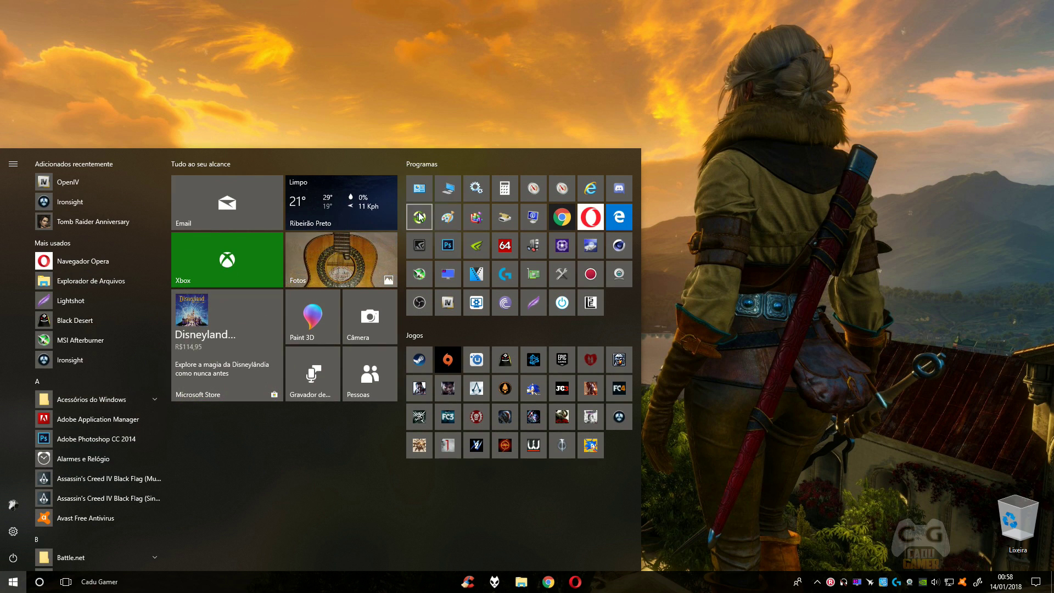
pyautogui.scroll(-6, 81, 342)
pyautogui.scroll(-3, 78, 341)
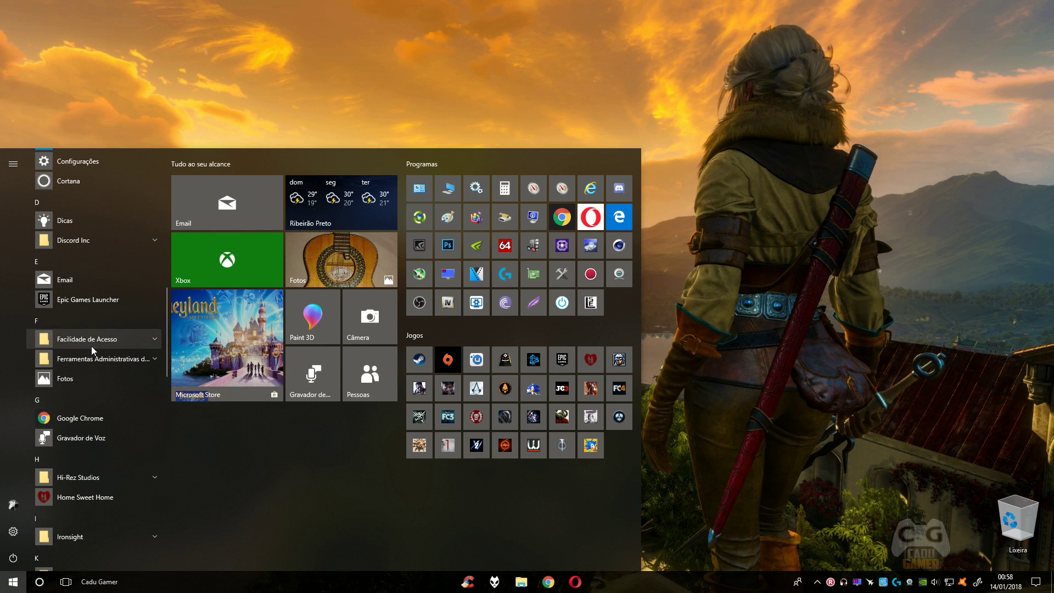
pyautogui.scroll(-10, 83, 337)
pyautogui.click(103, 328)
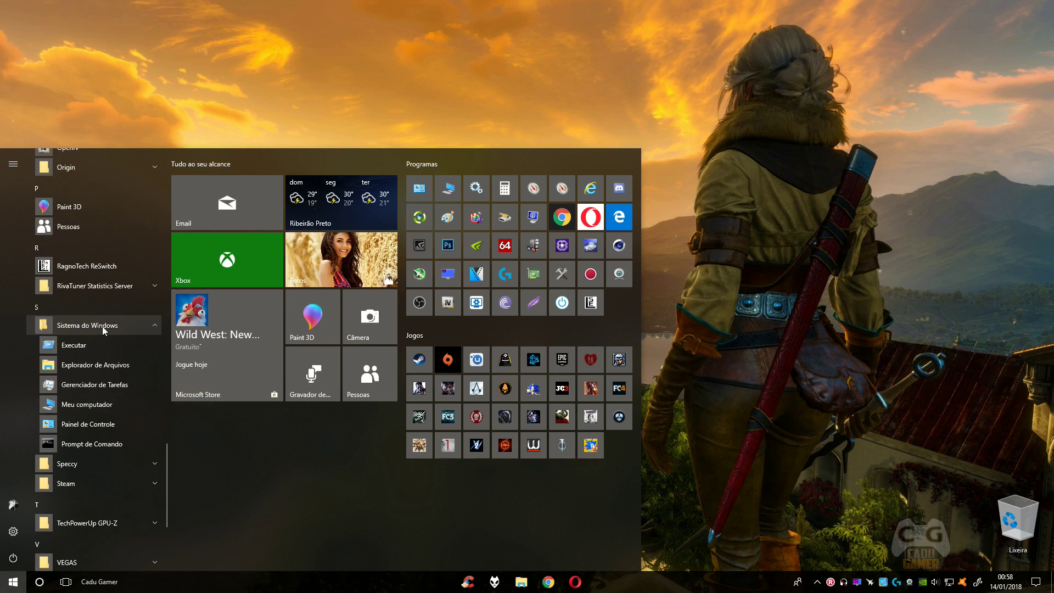
pyautogui.click(88, 424)
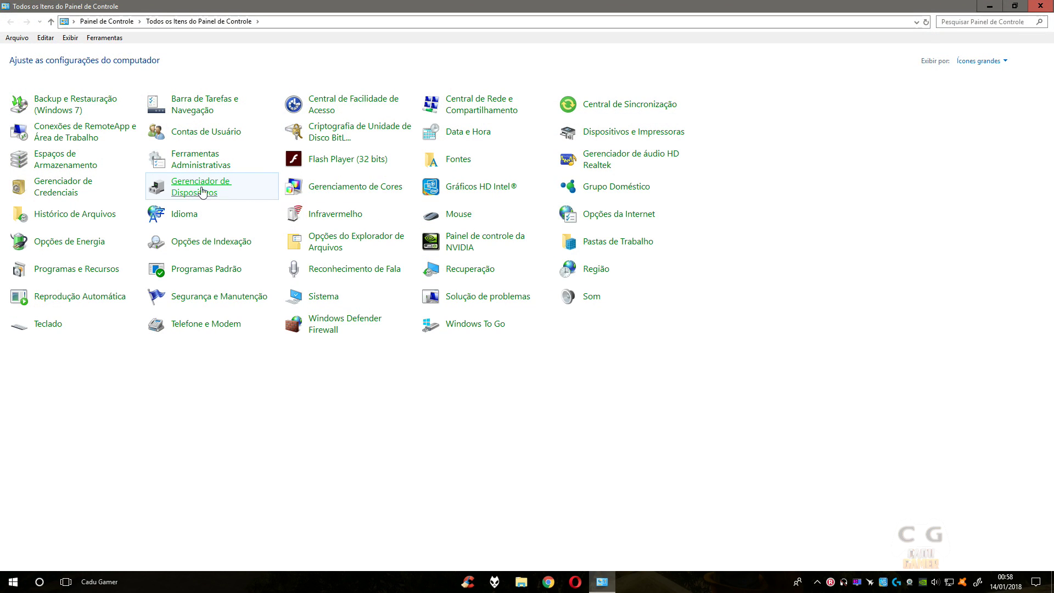
# Open the Gerenciador de Dispositivos, minimize the Painel de Controle, and reposition the device manager window on the desktop.
pyautogui.moveTo(308, 34); pyautogui.dragTo(645, 139)
pyautogui.click(990, 6)
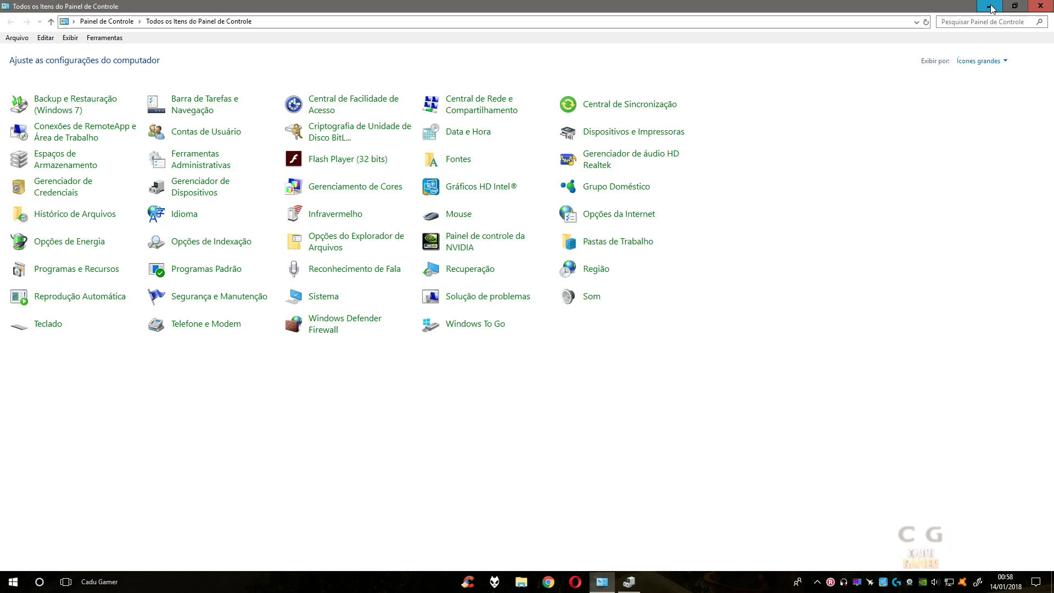
pyautogui.moveTo(564, 137); pyautogui.dragTo(432, 109)
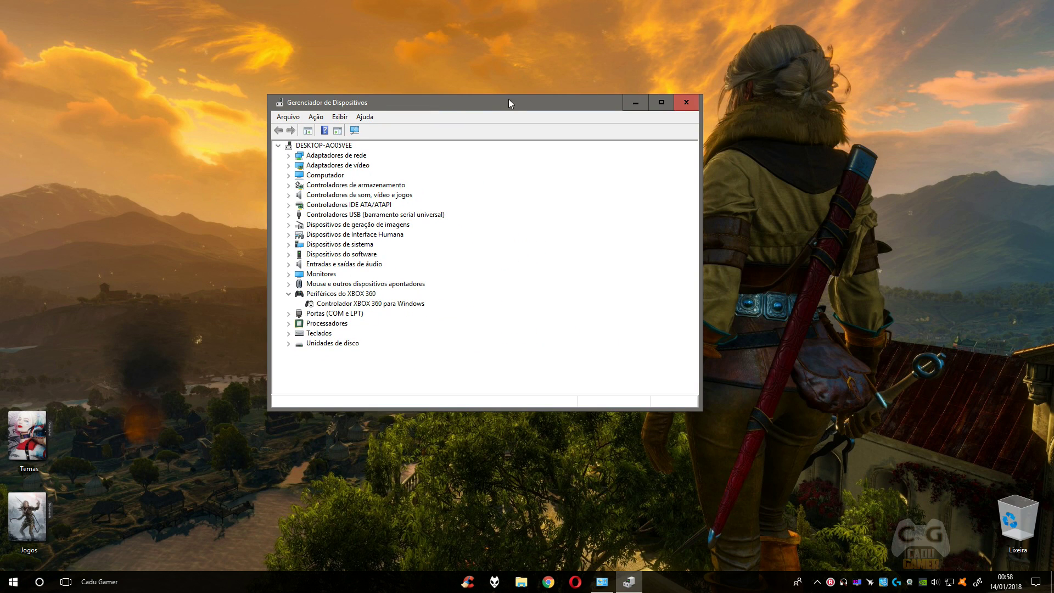
pyautogui.moveTo(508, 103); pyautogui.dragTo(490, 107)
# Launch AIDA64 Extreme and restore it from full screen to a smaller window.
pyautogui.click(13, 581)
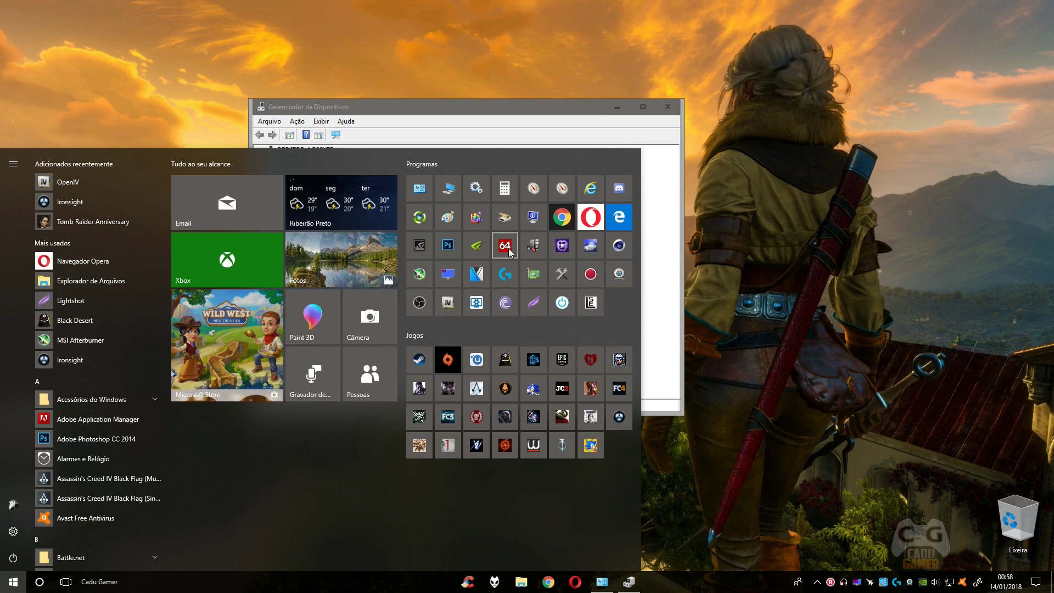
pyautogui.click(509, 248)
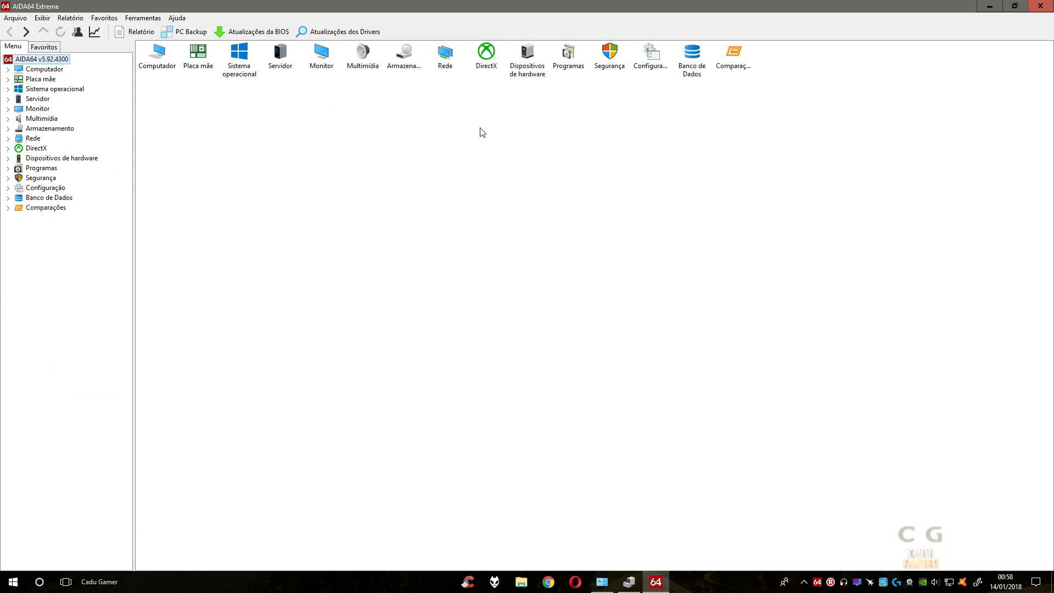
pyautogui.click(1015, 6)
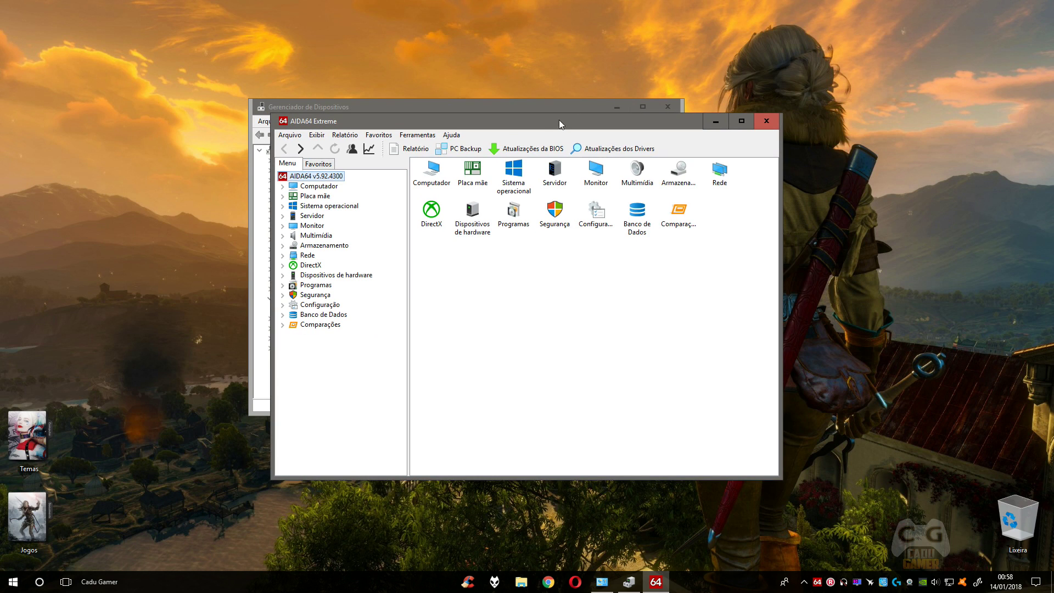
pyautogui.moveTo(559, 120); pyautogui.dragTo(401, 82)
pyautogui.moveTo(625, 440); pyautogui.dragTo(807, 491)
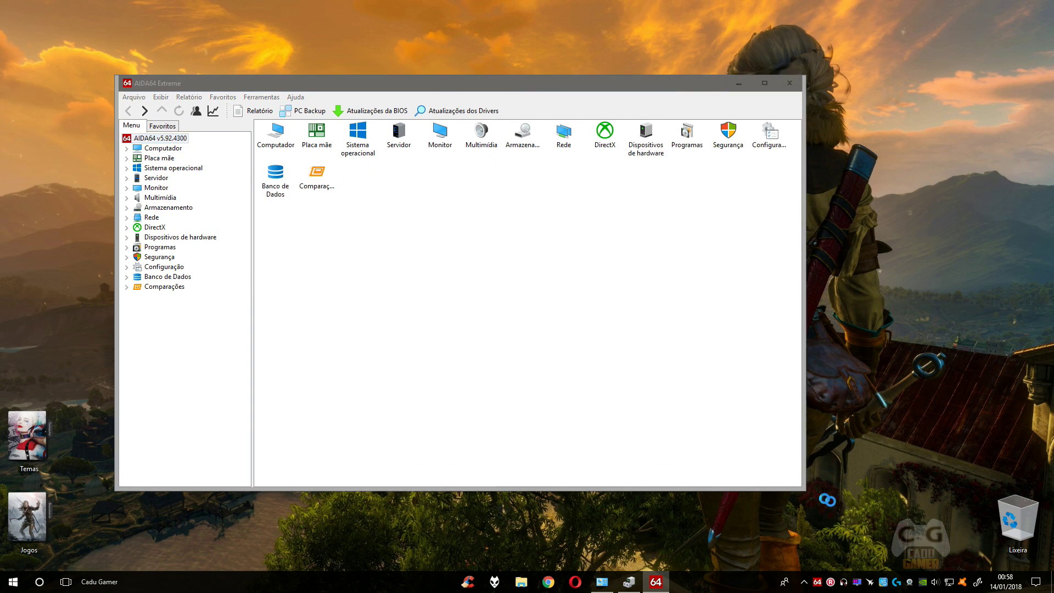
pyautogui.click(579, 331)
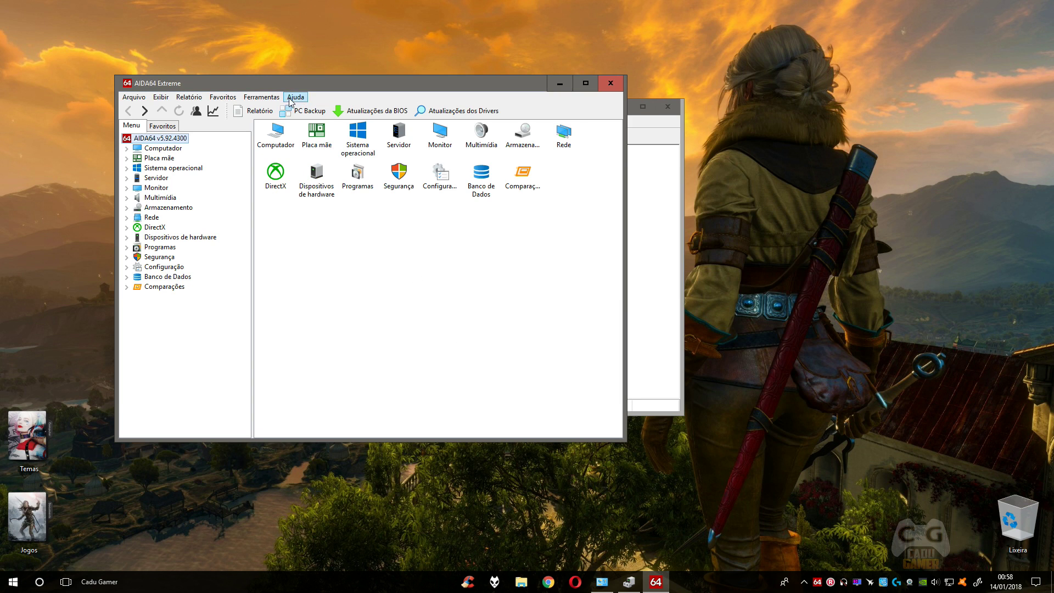
# Reposition the AIDA64 window and dismiss its two advertising banners.
pyautogui.moveTo(268, 83); pyautogui.dragTo(342, 64)
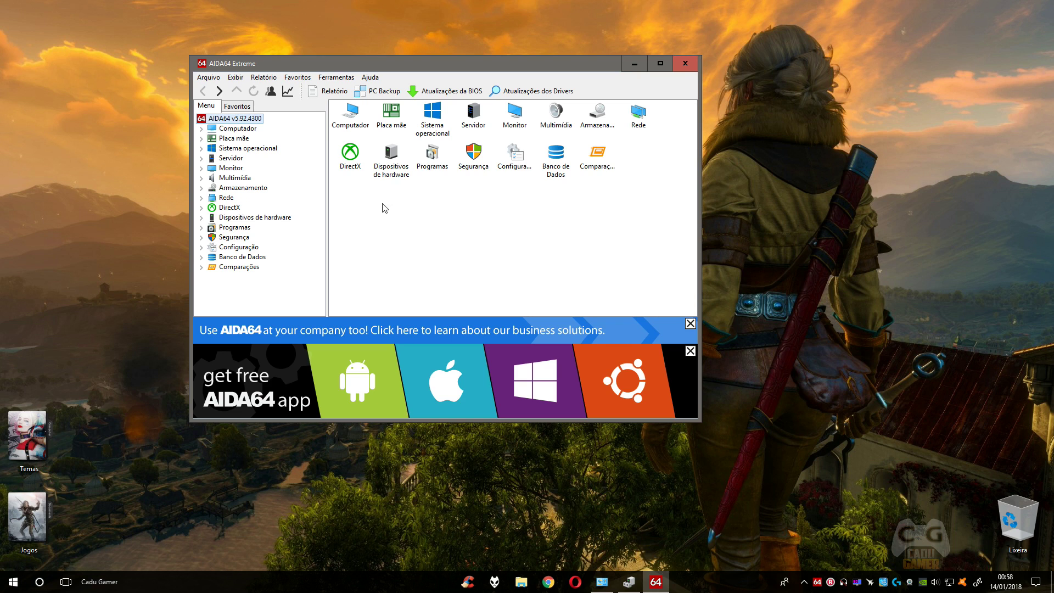
pyautogui.click(691, 324)
pyautogui.click(690, 351)
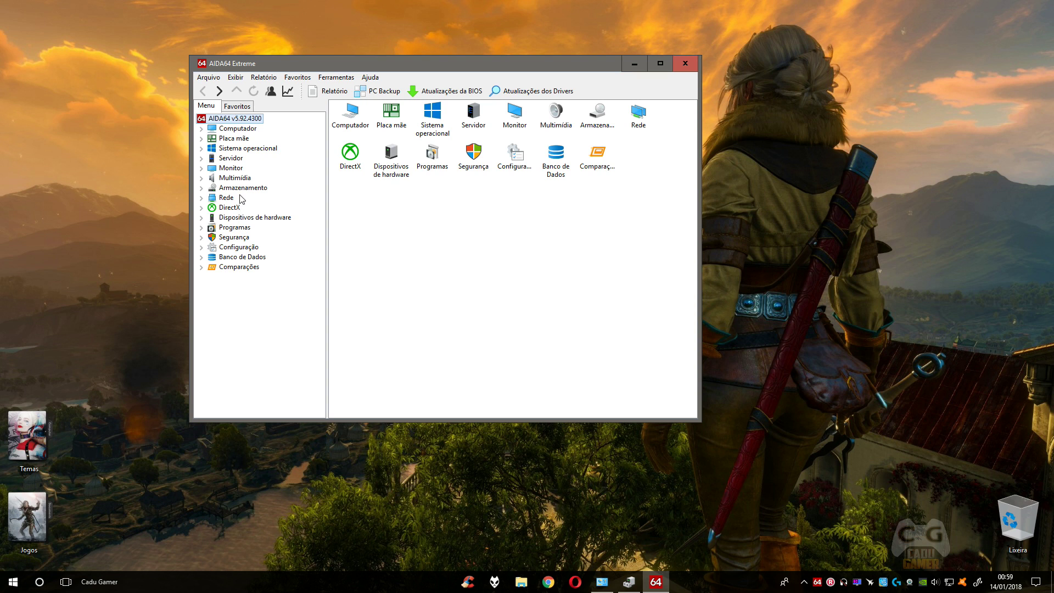
# Examine the GPU properties of the nVIDIA GeForce GTX 1060 3GB in the Monitor category.
pyautogui.doubleClick(236, 168)
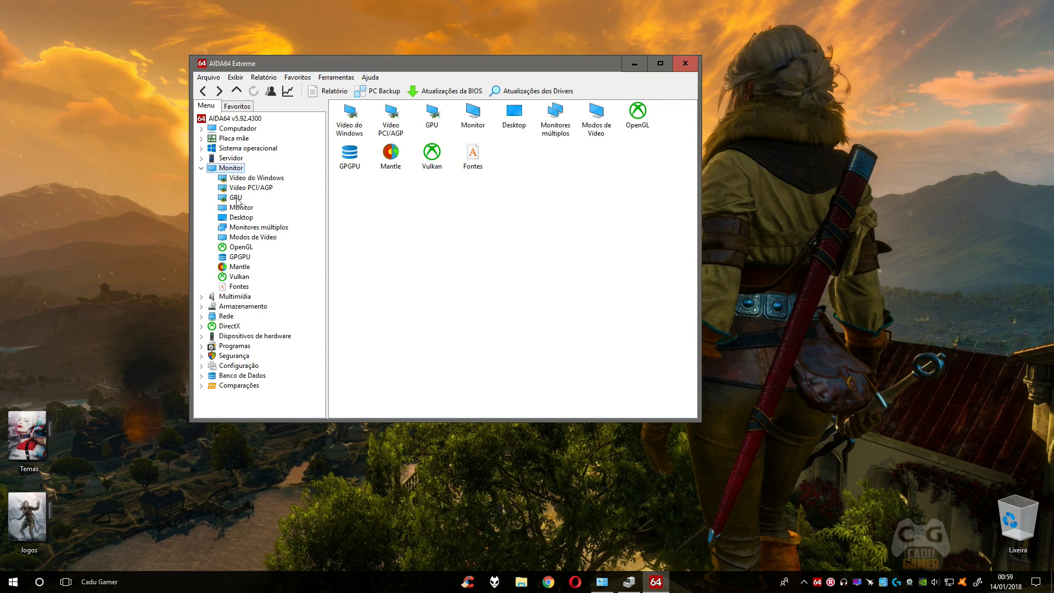
pyautogui.click(235, 197)
pyautogui.moveTo(602, 66); pyautogui.dragTo(579, 57)
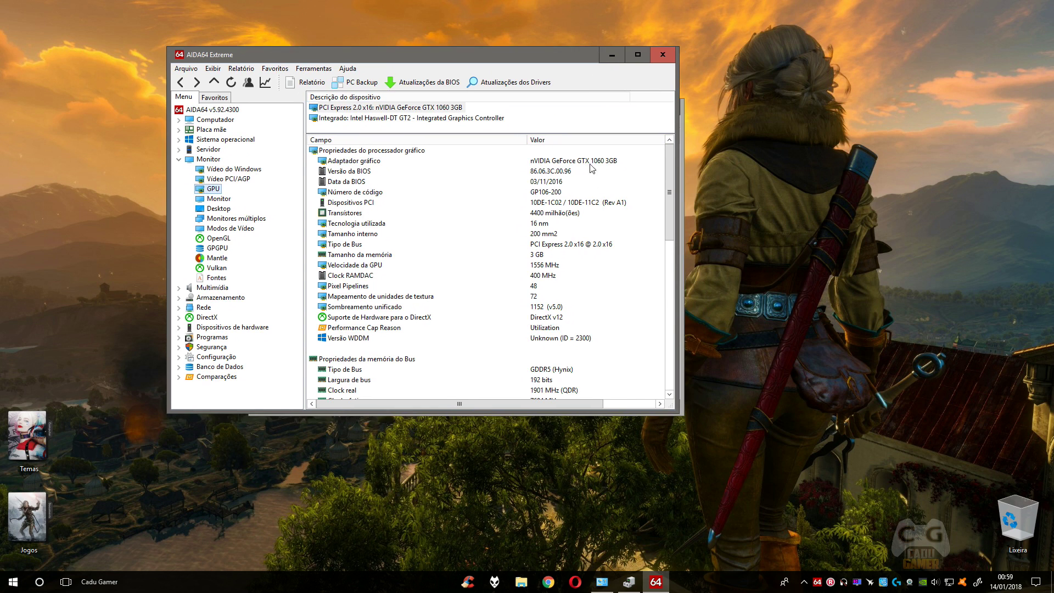
pyautogui.click(592, 214)
# Examine the Vídeo do Windows details of the Intel(R) HD Graphics 4600, including its adapter identification and memory size.
pyautogui.hotkey('alt', 'Tab')
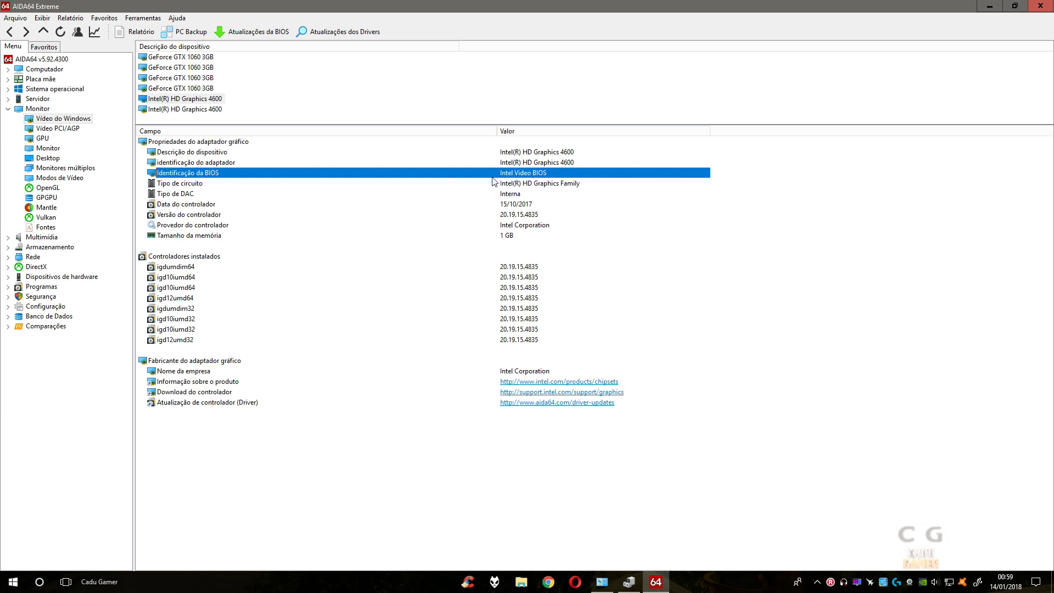
pyautogui.click(492, 183)
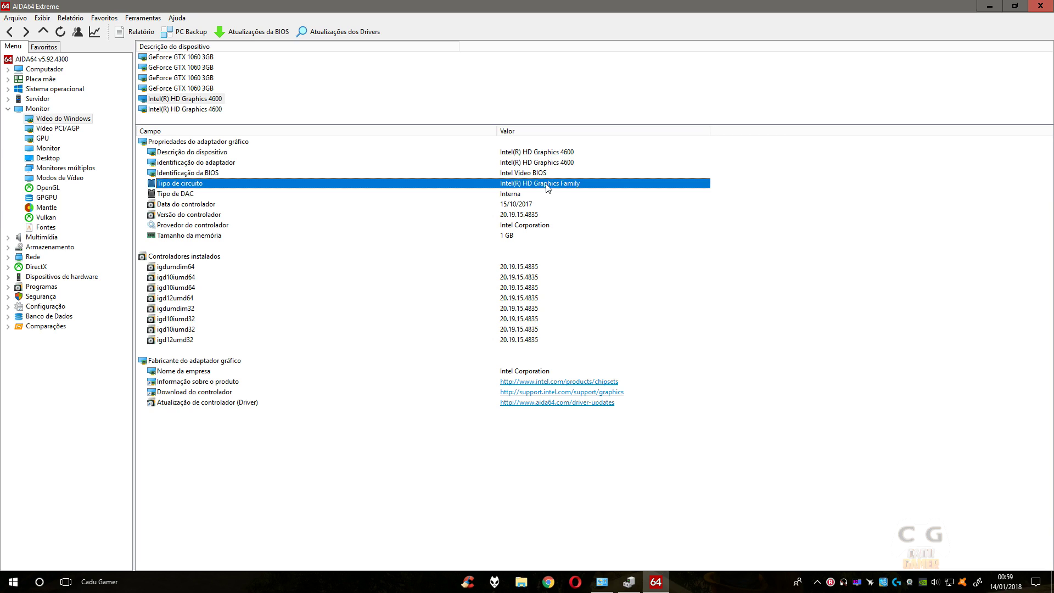
pyautogui.click(546, 235)
pyautogui.click(533, 164)
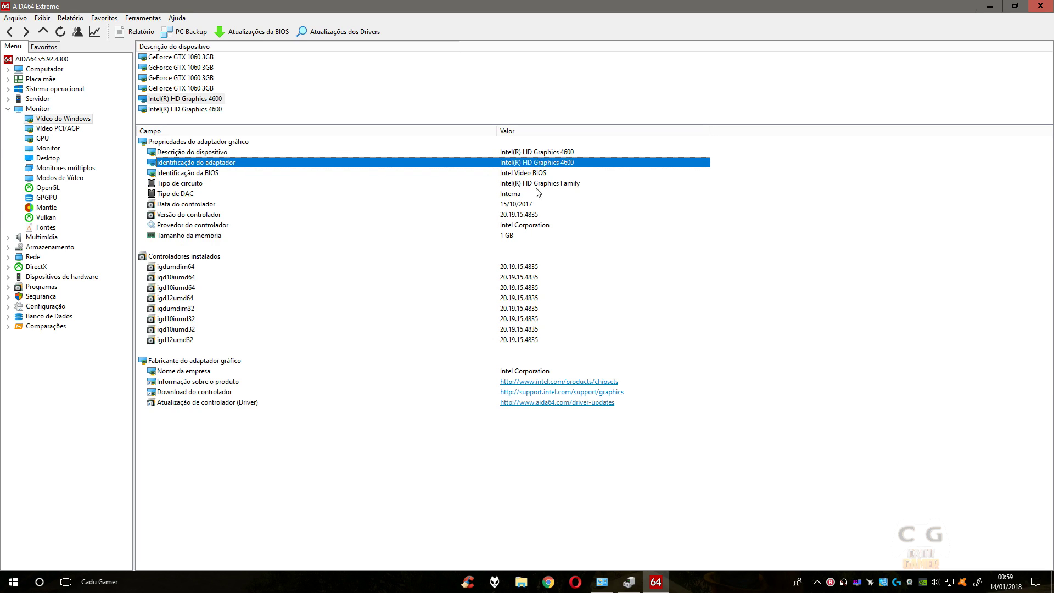
pyautogui.click(523, 236)
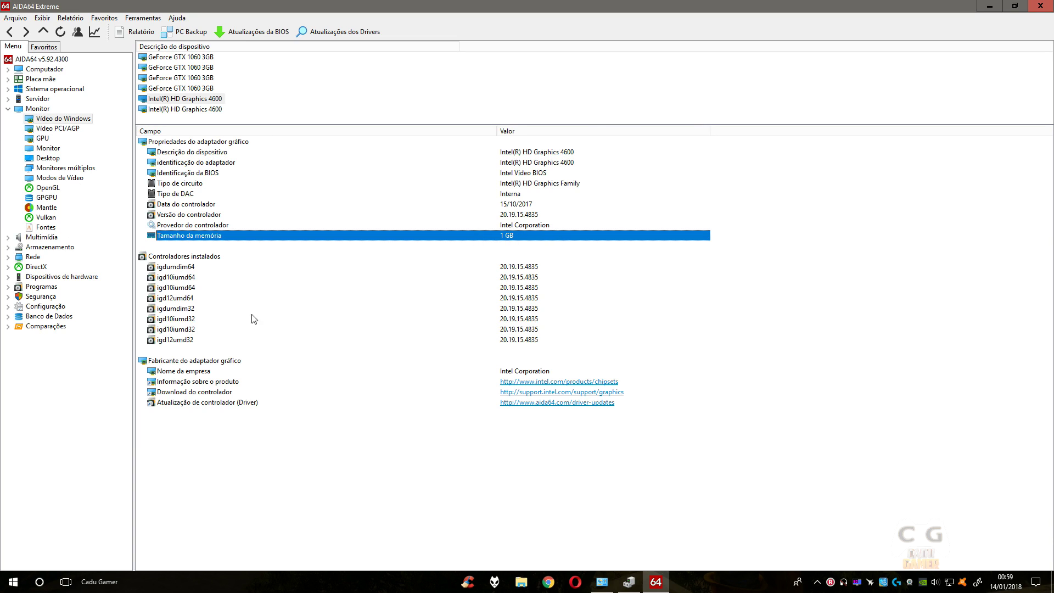
pyautogui.click(536, 226)
pyautogui.click(530, 237)
# Review the Modos de Vídeo, Desktop, Monitores múltiplos and Vídeo PCI/AGP pages of the Monitor category.
pyautogui.click(58, 178)
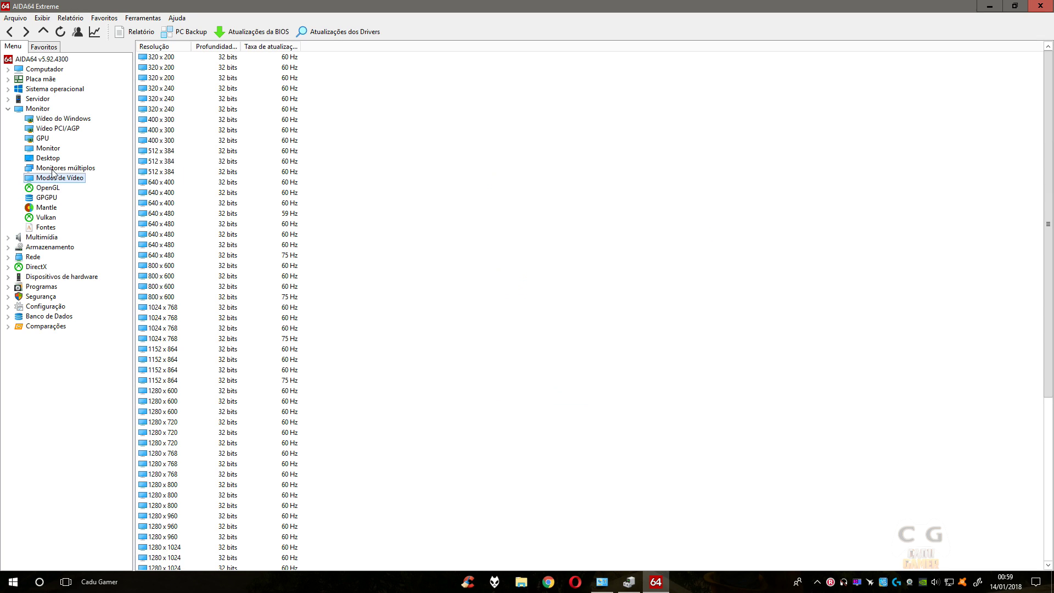
pyautogui.click(48, 159)
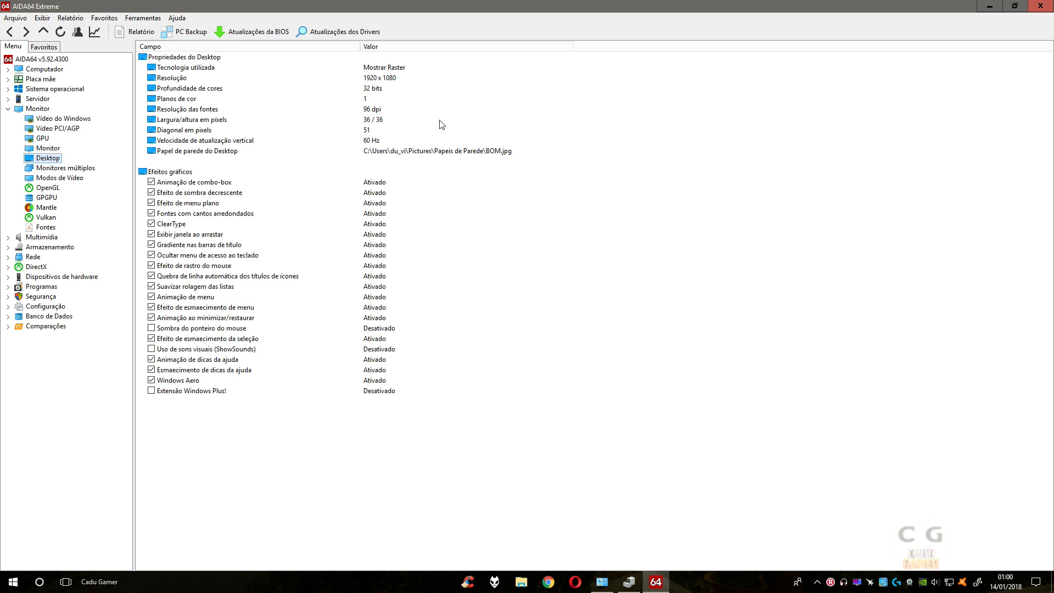
pyautogui.click(63, 168)
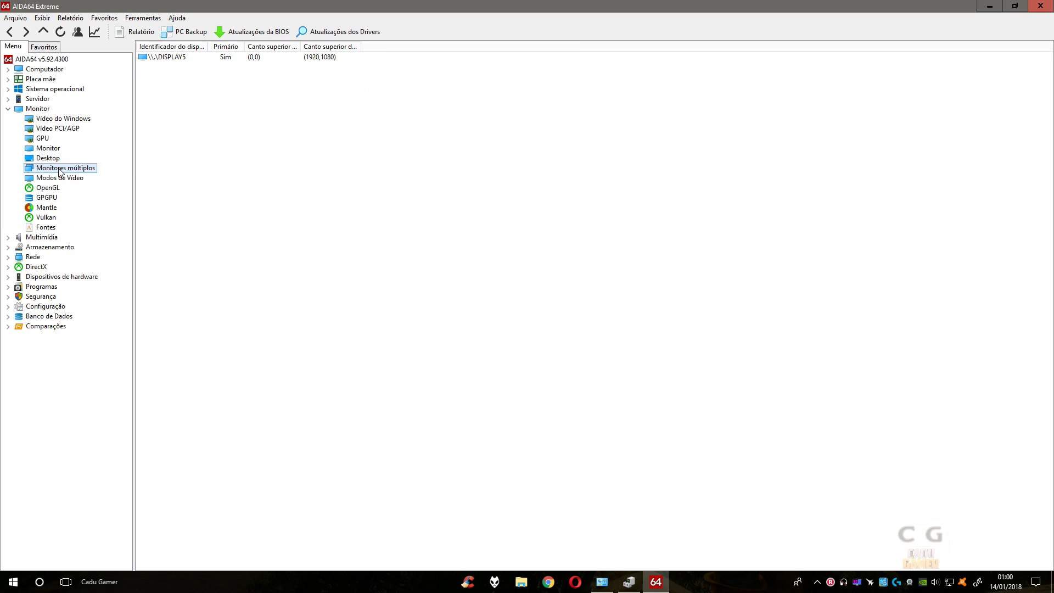
pyautogui.click(55, 199)
pyautogui.click(55, 178)
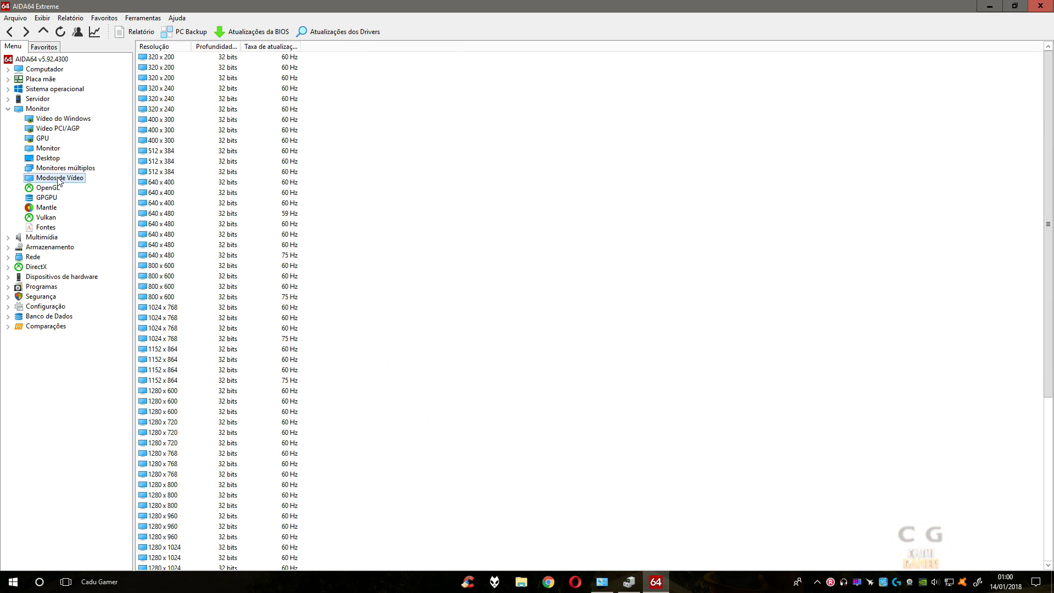
pyautogui.click(54, 169)
pyautogui.click(55, 158)
pyautogui.click(55, 148)
pyautogui.click(57, 129)
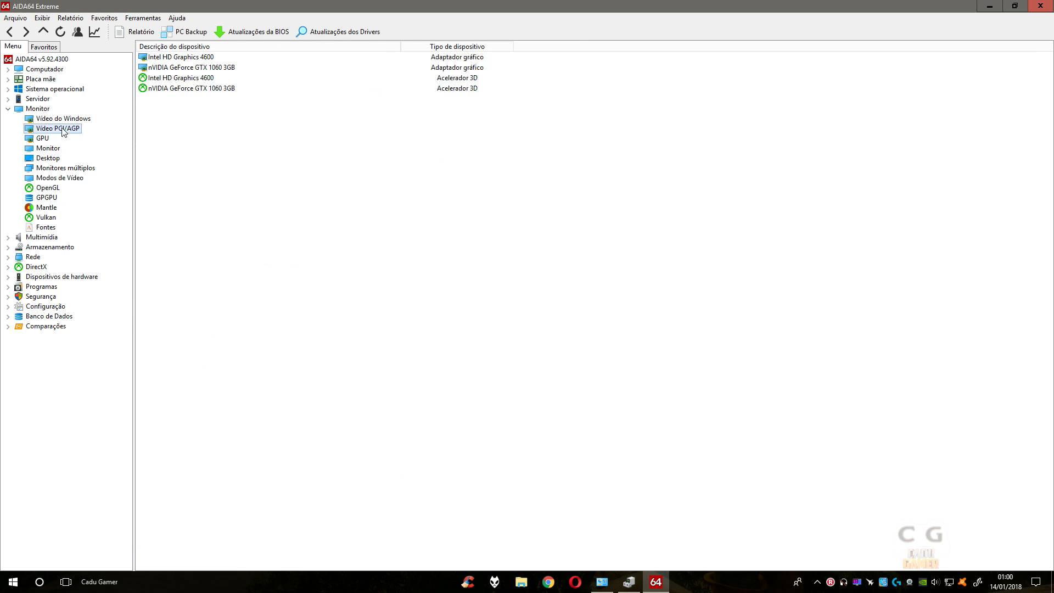
# Examine the GPU properties of the integrated Intel Haswell-DT GT2 controller, including its code number, clock speeds and RAMDAC.
pyautogui.click(42, 139)
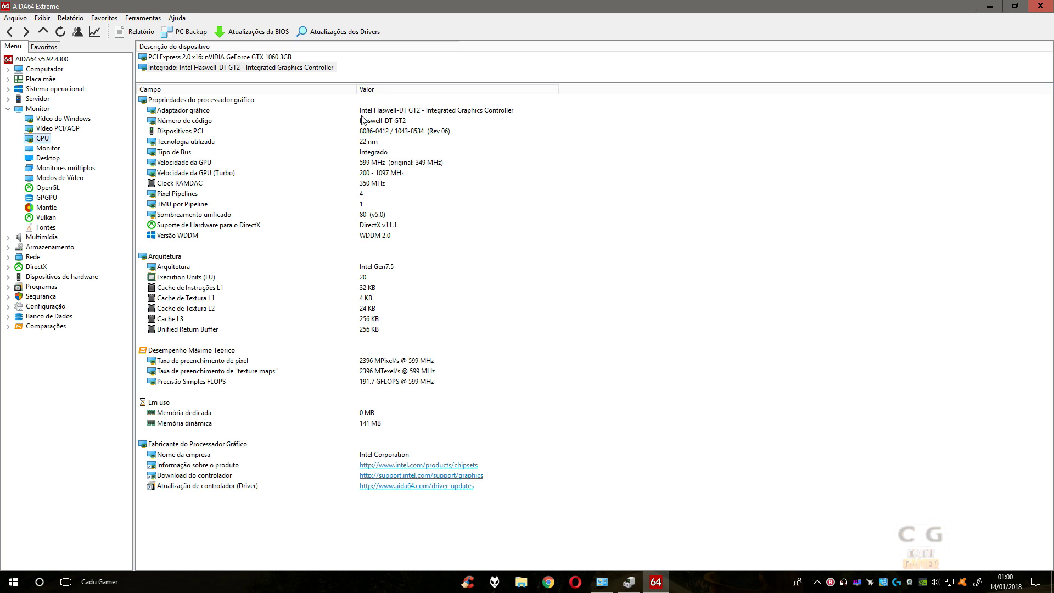
pyautogui.moveTo(358, 91); pyautogui.dragTo(379, 91)
pyautogui.click(417, 256)
pyautogui.click(434, 163)
pyautogui.click(420, 175)
pyautogui.click(413, 185)
pyautogui.click(230, 174)
pyautogui.click(219, 120)
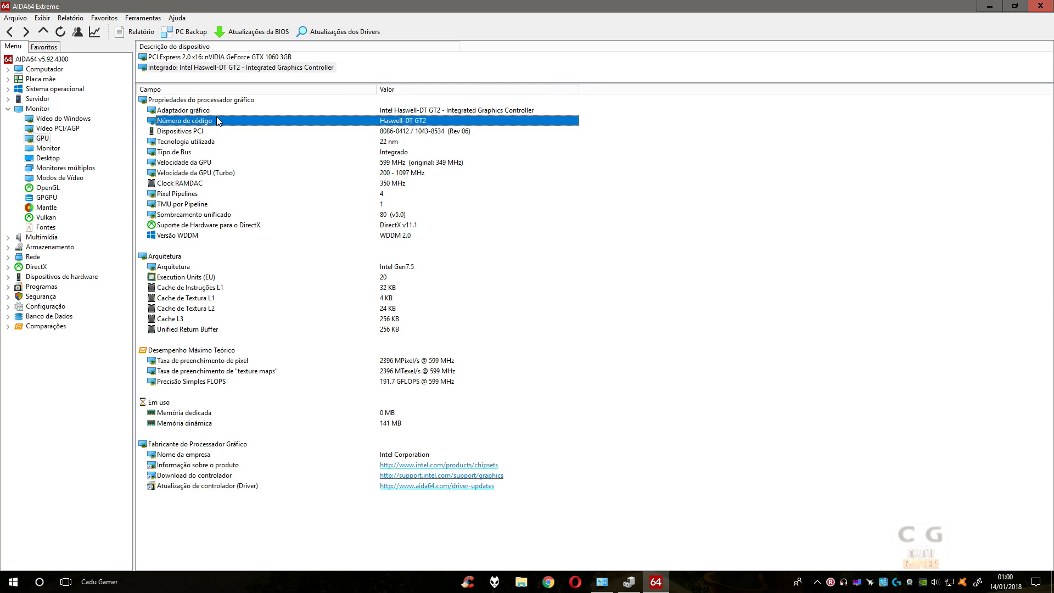
pyautogui.click(42, 140)
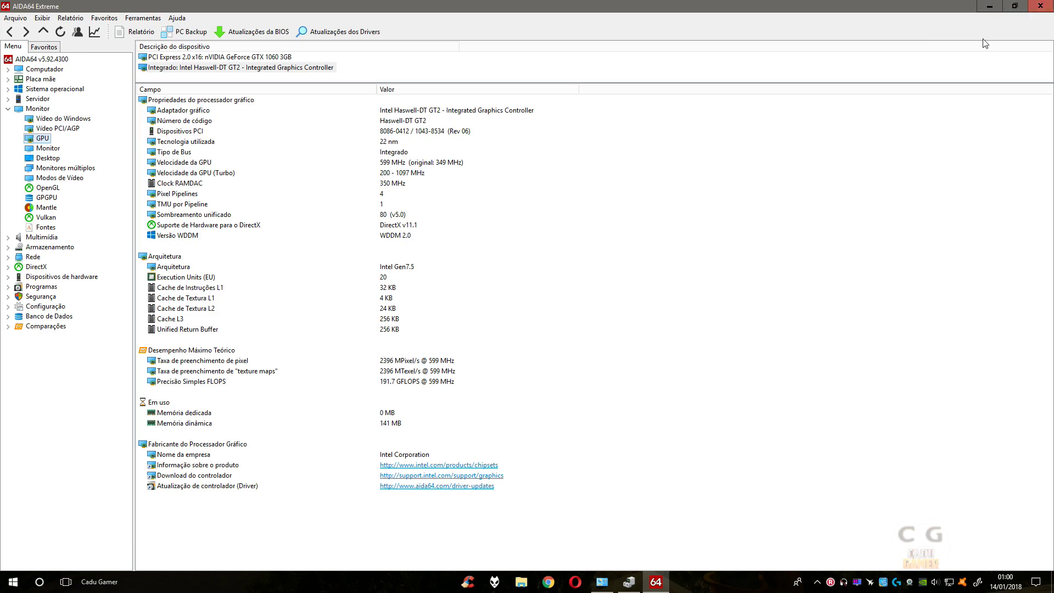
# Close AIDA64 and launch TechPowerUp GPU-Z.
pyautogui.click(1041, 6)
pyautogui.press('super')
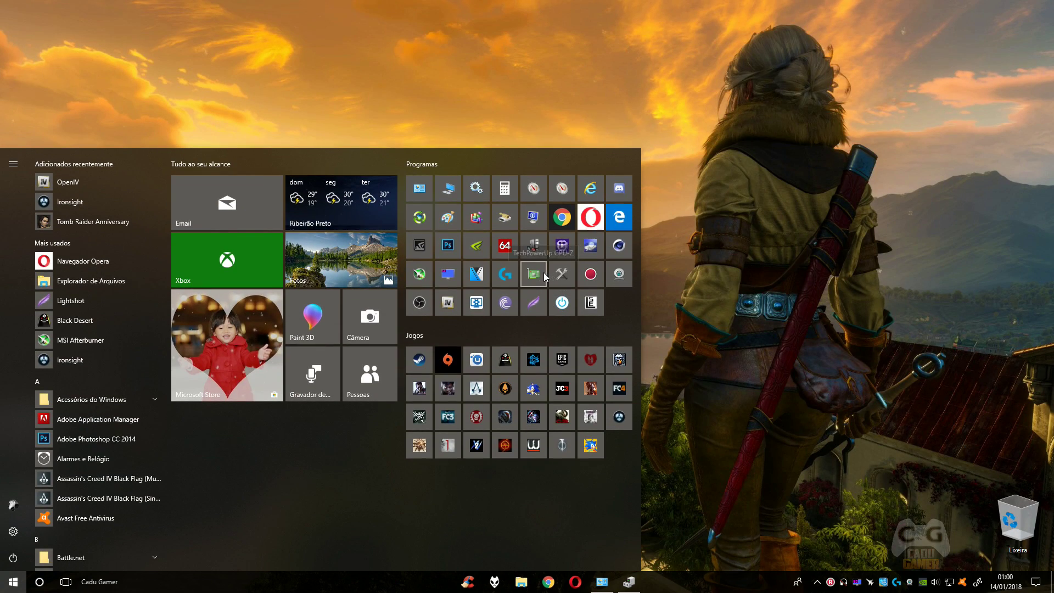
pyautogui.click(538, 277)
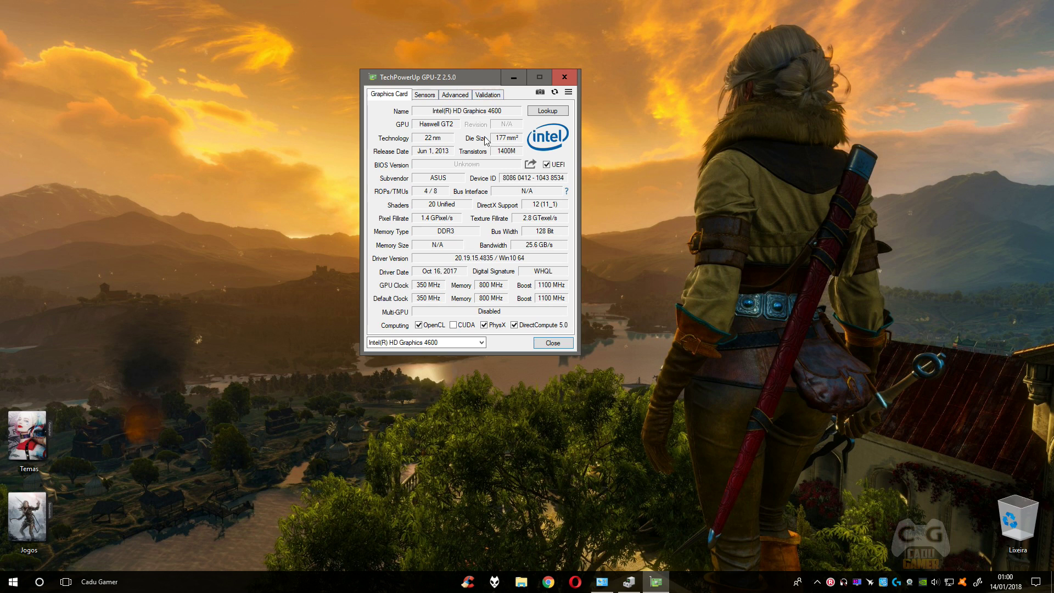
# Examine the graphics card details of the Intel(R) HD Graphics 4600 in GPU-Z, including its DirectX support.
pyautogui.moveTo(486, 78); pyautogui.dragTo(444, 121)
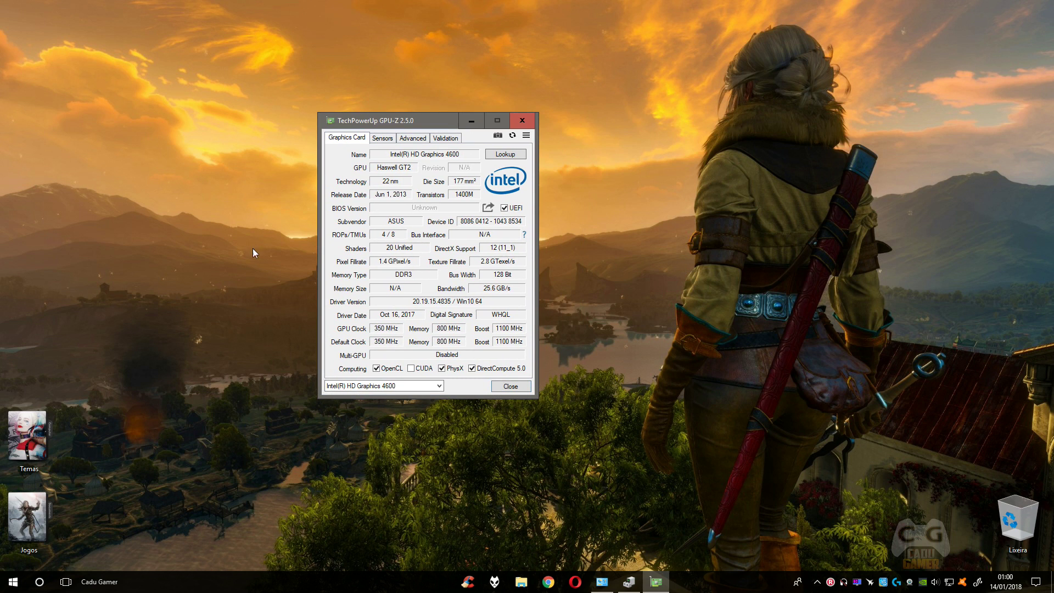
pyautogui.click(885, 588)
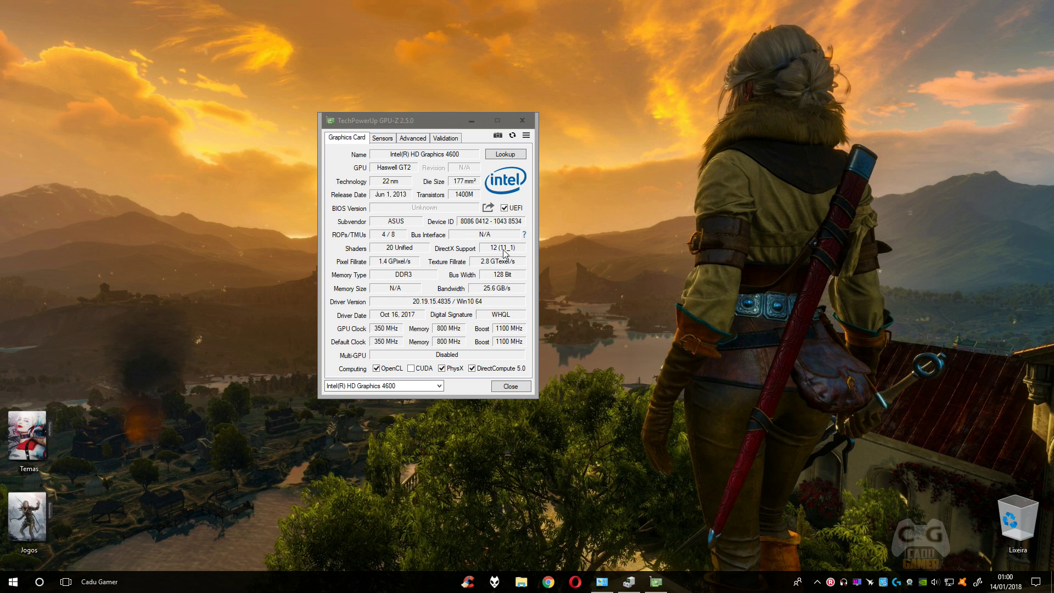
pyautogui.moveTo(442, 126); pyautogui.dragTo(407, 122)
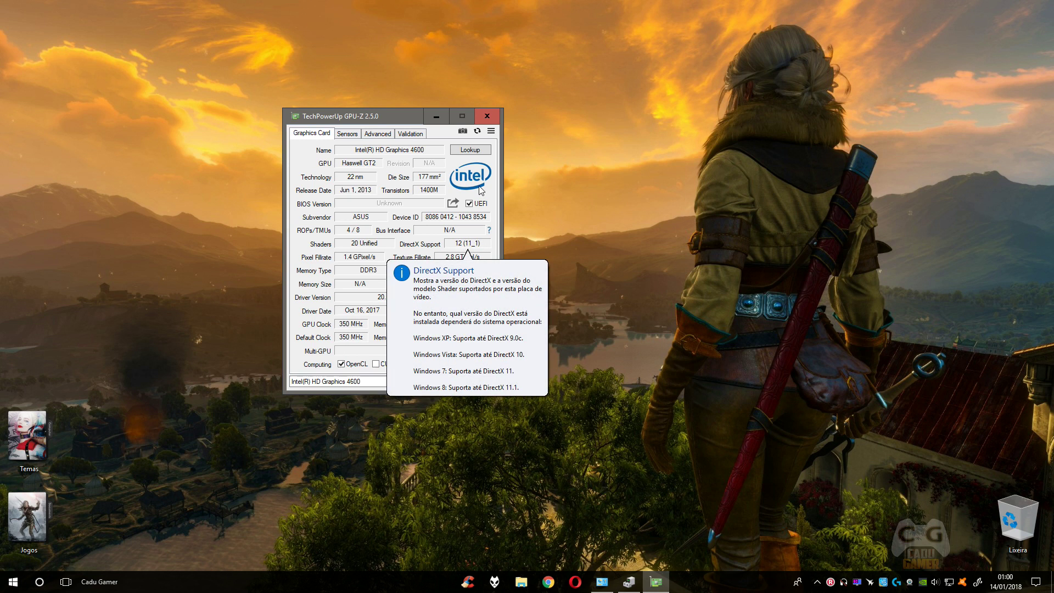
pyautogui.moveTo(387, 125); pyautogui.dragTo(420, 137)
# Review the Sensors, Advanced and Validation pages for the Intel(R) HD Graphics 4600.
pyautogui.click(389, 147)
pyautogui.click(422, 147)
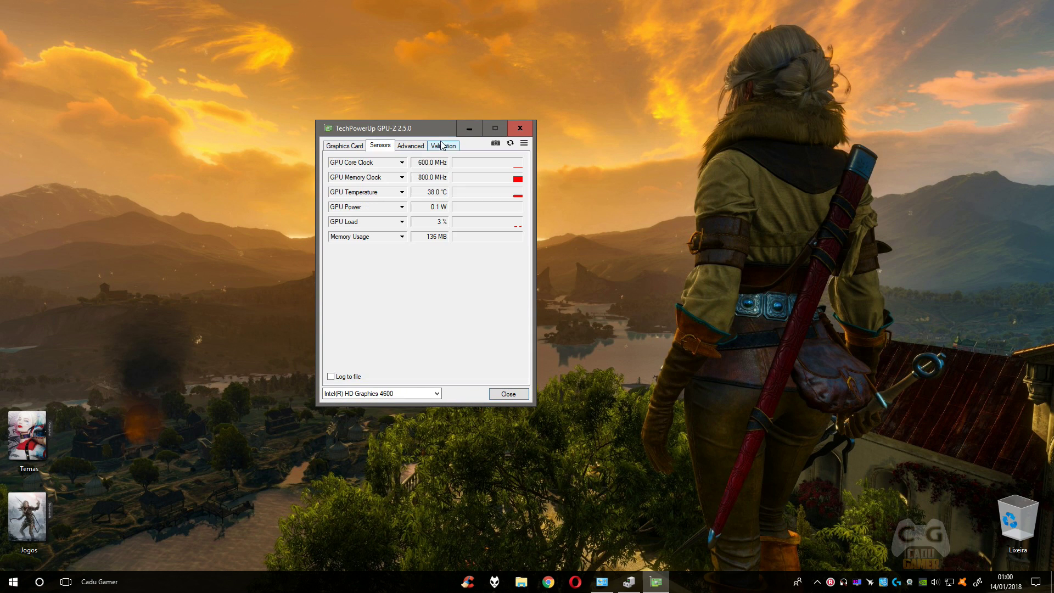
pyautogui.click(450, 145)
pyautogui.click(427, 146)
pyautogui.moveTo(435, 129); pyautogui.dragTo(606, 152)
pyautogui.click(380, 141)
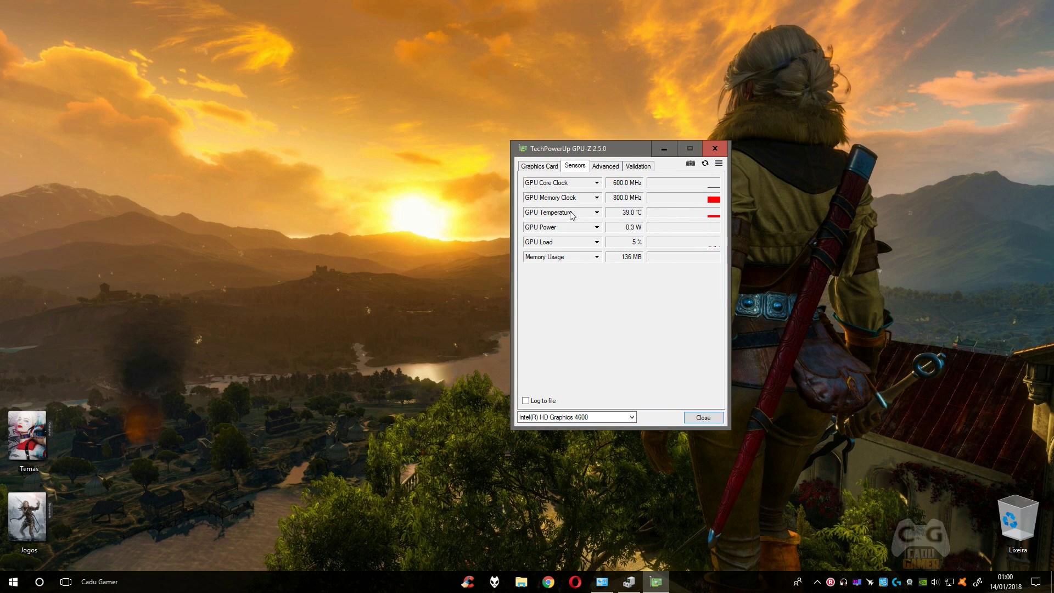
pyautogui.click(606, 166)
pyautogui.click(638, 166)
# Close GPU-Z and switch back to the Gerenciador de Dispositivos.
pyautogui.click(715, 148)
pyautogui.click(630, 582)
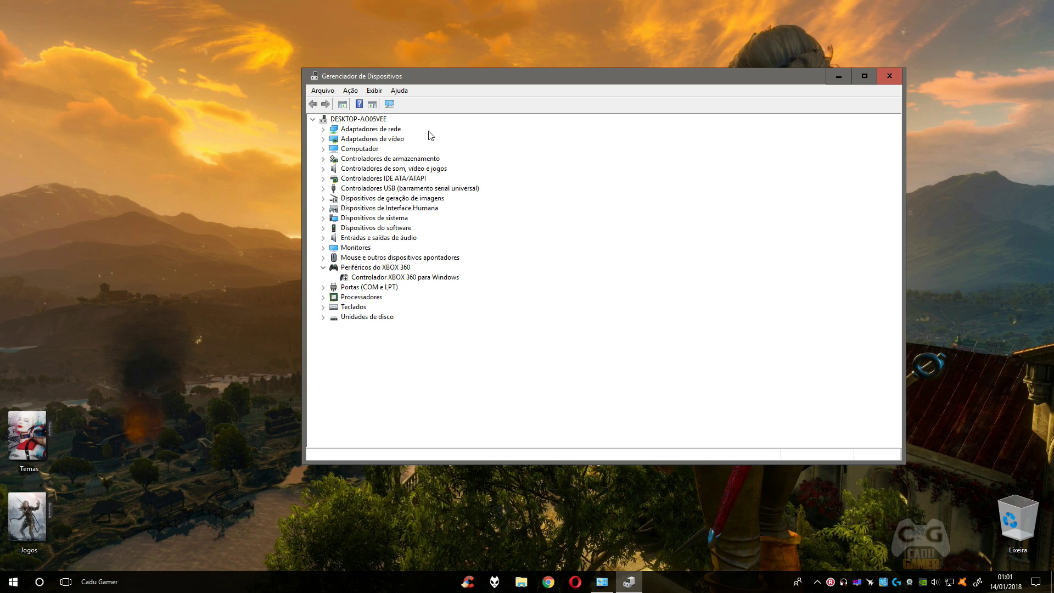
# Expand the video adapters and open the Driver page of the Intel(R) HD Graphics 4600 properties.
pyautogui.doubleClick(349, 141)
pyautogui.doubleClick(396, 149)
pyautogui.moveTo(543, 147); pyautogui.dragTo(216, 107)
pyautogui.click(204, 126)
pyautogui.moveTo(297, 115); pyautogui.dragTo(481, 107)
pyautogui.click(576, 103)
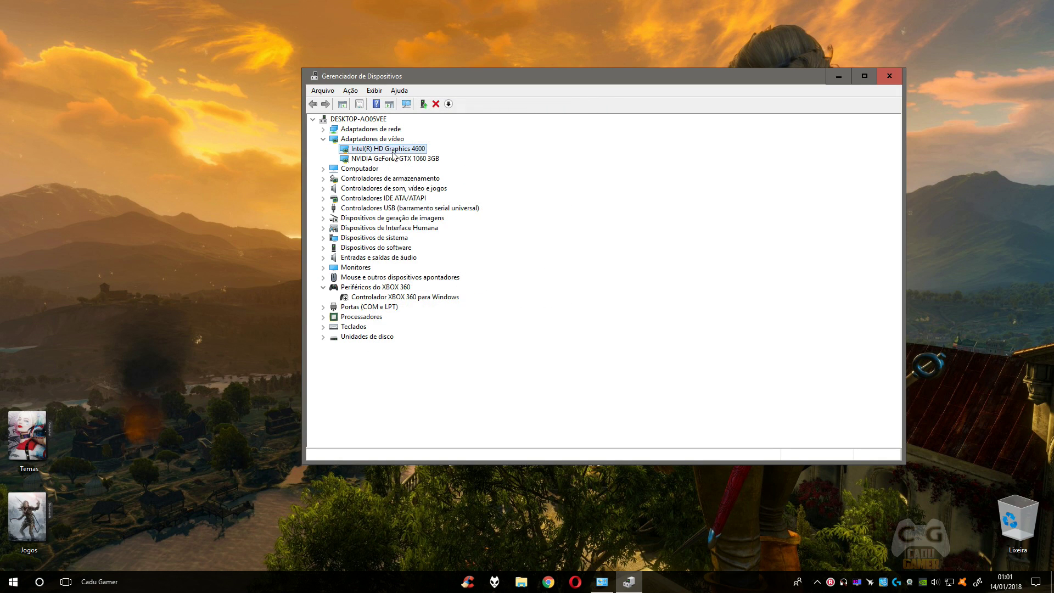
pyautogui.click(412, 122)
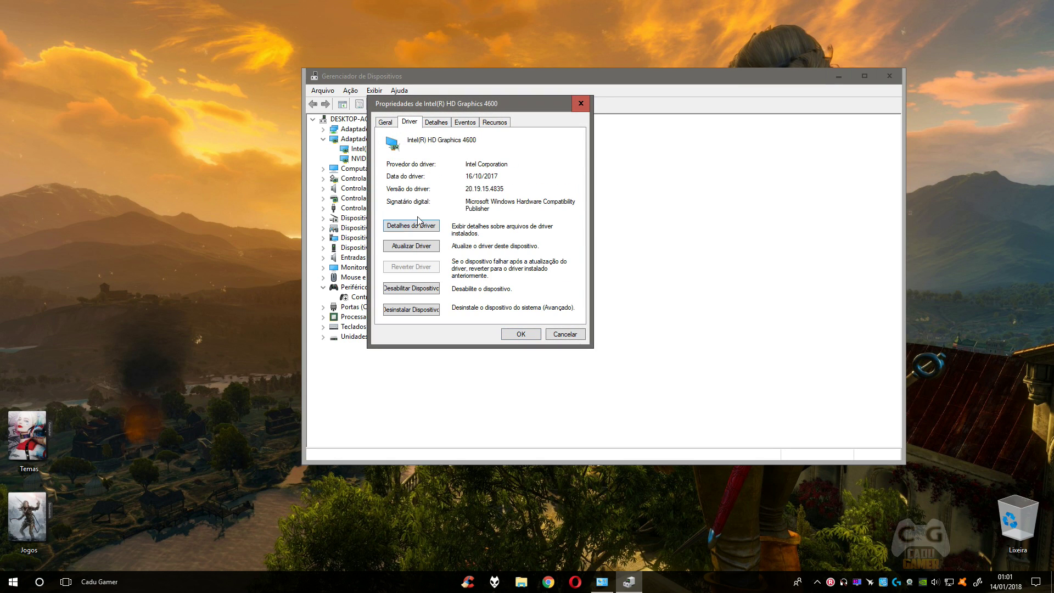
# Run the automatic search for updated driver software for the Intel(R) HD Graphics 4600, and close the wizard and the device properties.
pyautogui.click(409, 247)
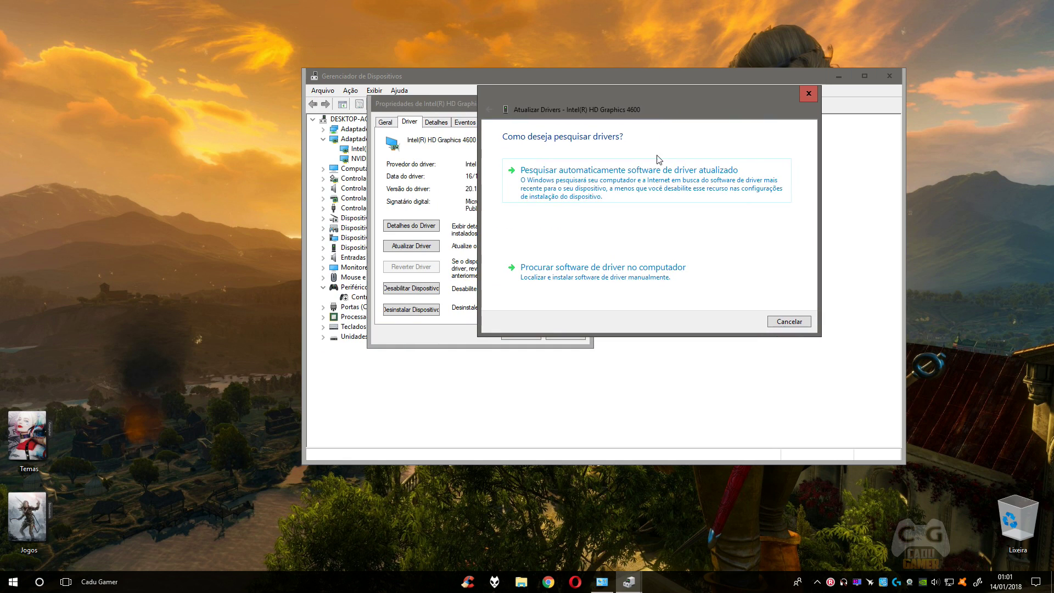
pyautogui.click(642, 193)
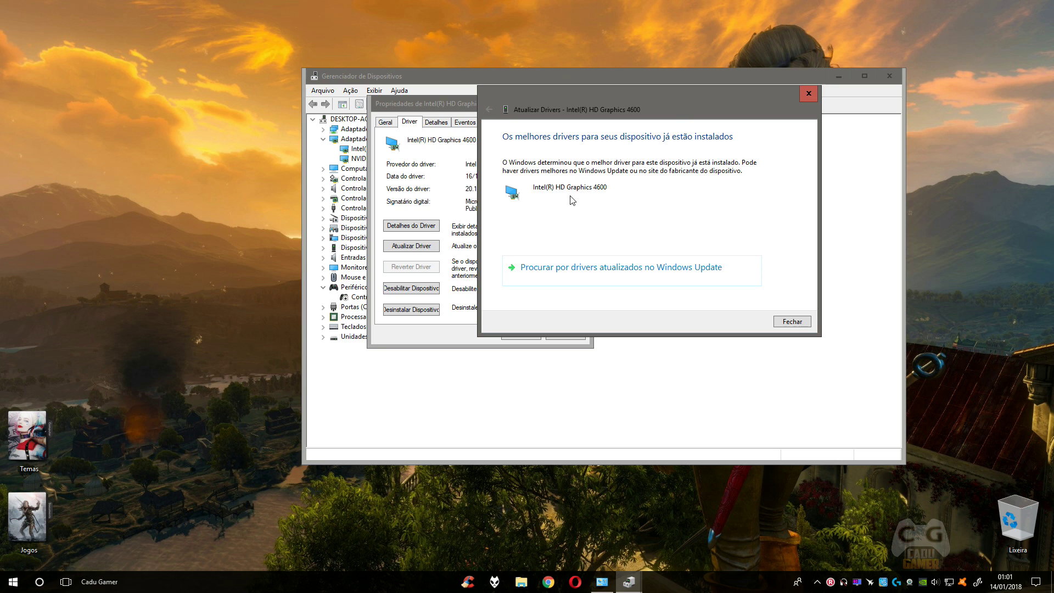
pyautogui.moveTo(675, 105); pyautogui.dragTo(624, 100)
pyautogui.click(754, 326)
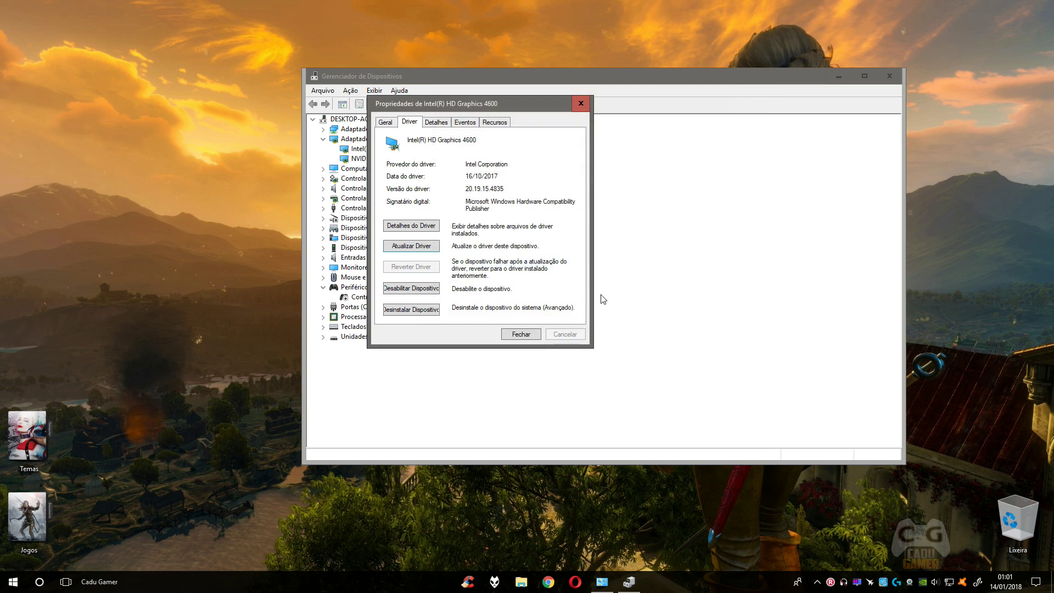
pyautogui.click(520, 332)
# Reopen the Intel(R) HD Graphics 4600 properties and review the property pages, including Driver and Geral.
pyautogui.doubleClick(403, 152)
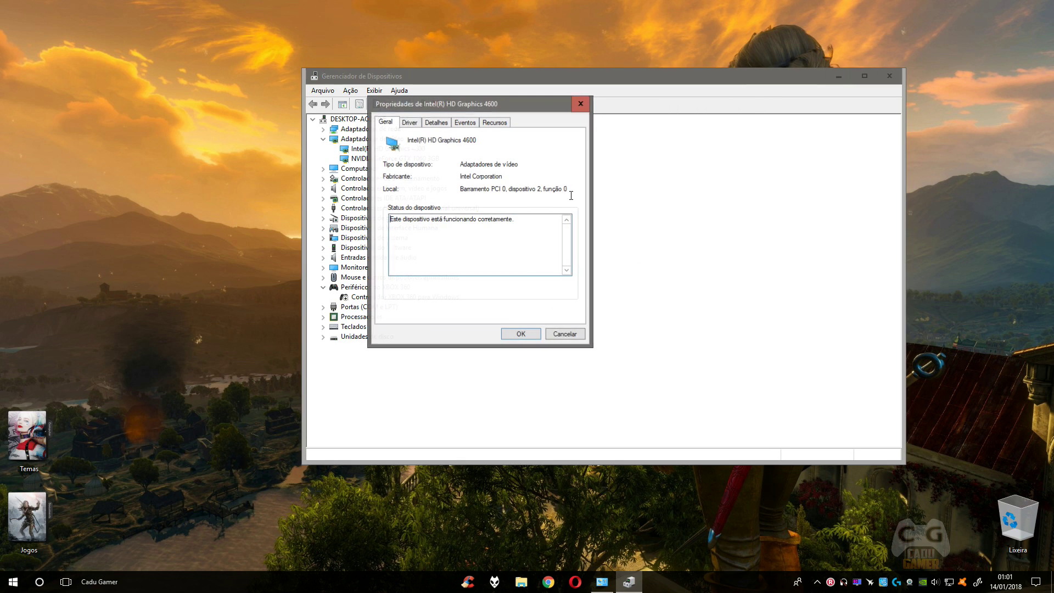
pyautogui.click(413, 121)
pyautogui.moveTo(433, 108); pyautogui.dragTo(541, 96)
pyautogui.hotkey('ctrl', 'Tab')
pyautogui.hotkey('ctrl', 'Tab')
pyautogui.hotkey('ctrl', 'Tab')
pyautogui.click(524, 111)
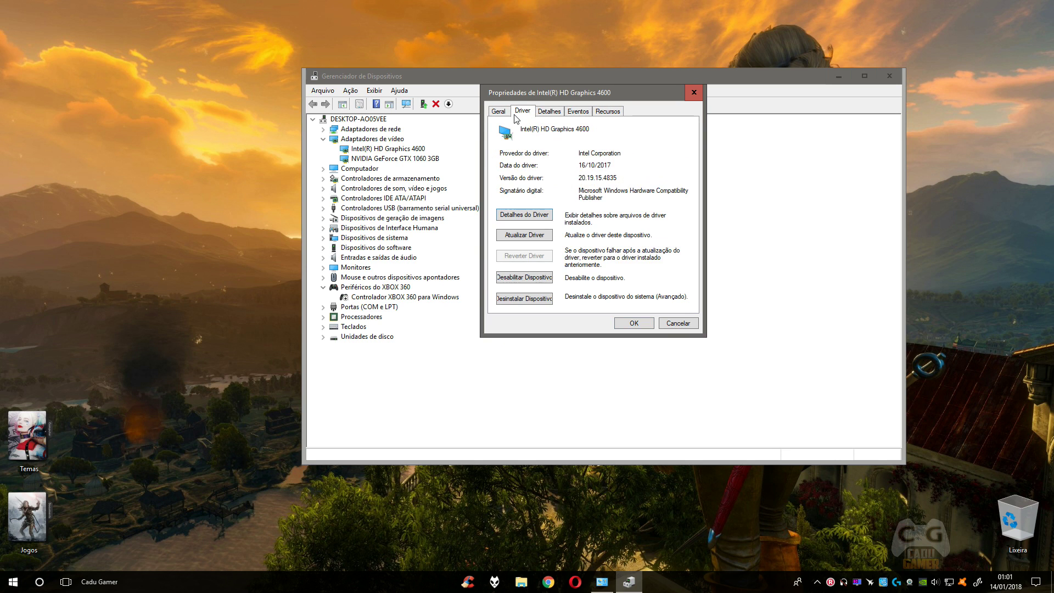
pyautogui.click(505, 110)
pyautogui.moveTo(612, 93); pyautogui.dragTo(684, 112)
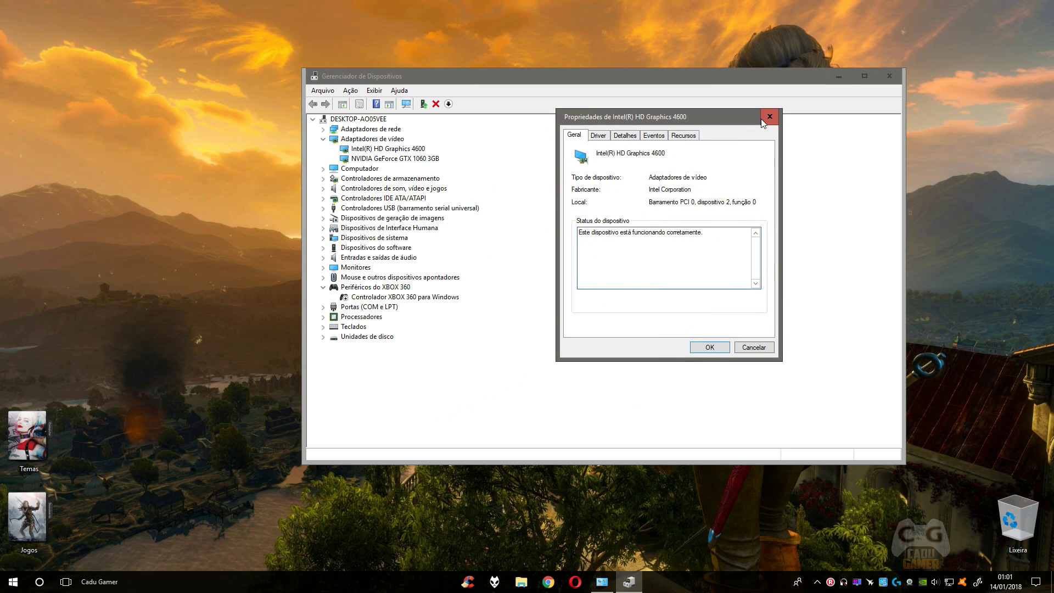
# Close the device properties and the Gerenciador de Dispositivos.
pyautogui.click(766, 111)
pyautogui.moveTo(501, 83); pyautogui.dragTo(452, 85)
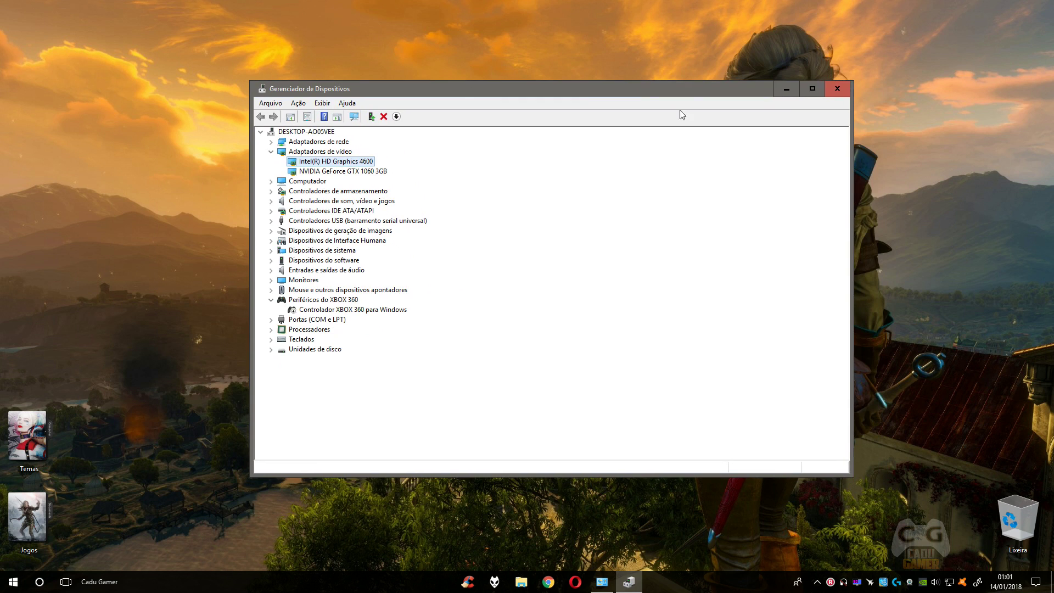
pyautogui.hotkey('alt', 'F4')
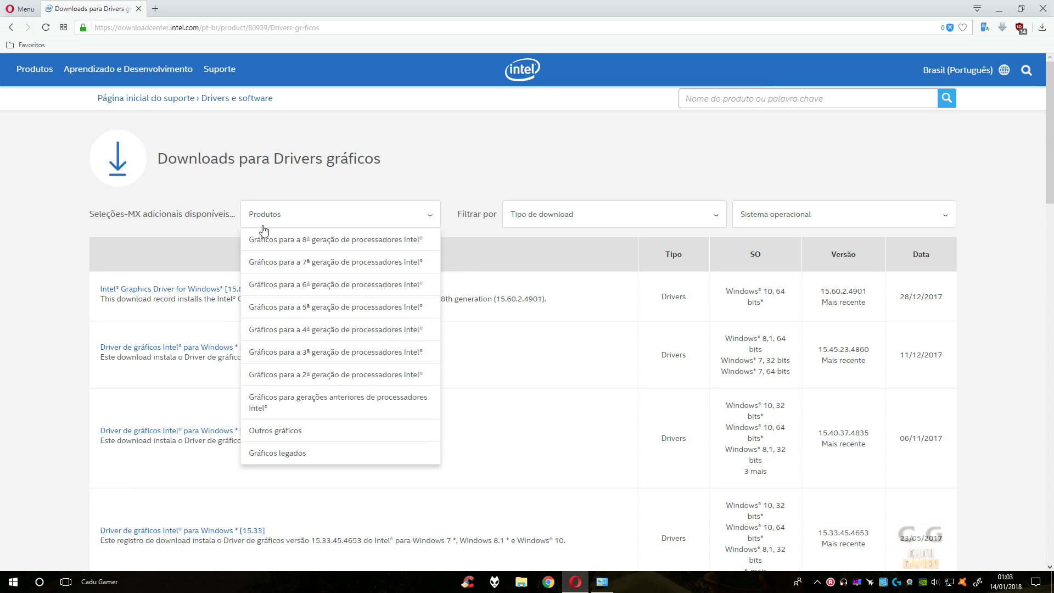
# On Intel's download site in Opera, show the downloads for 4th-generation processor graphics, search for 4600, and return to that product's downloads.
pyautogui.click(326, 334)
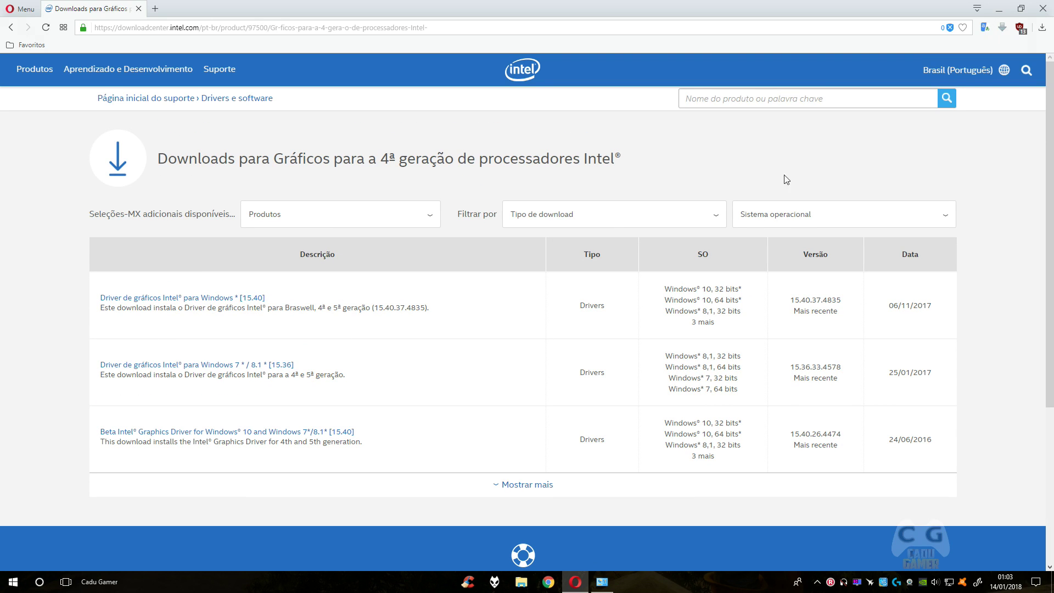
pyautogui.write('4600')
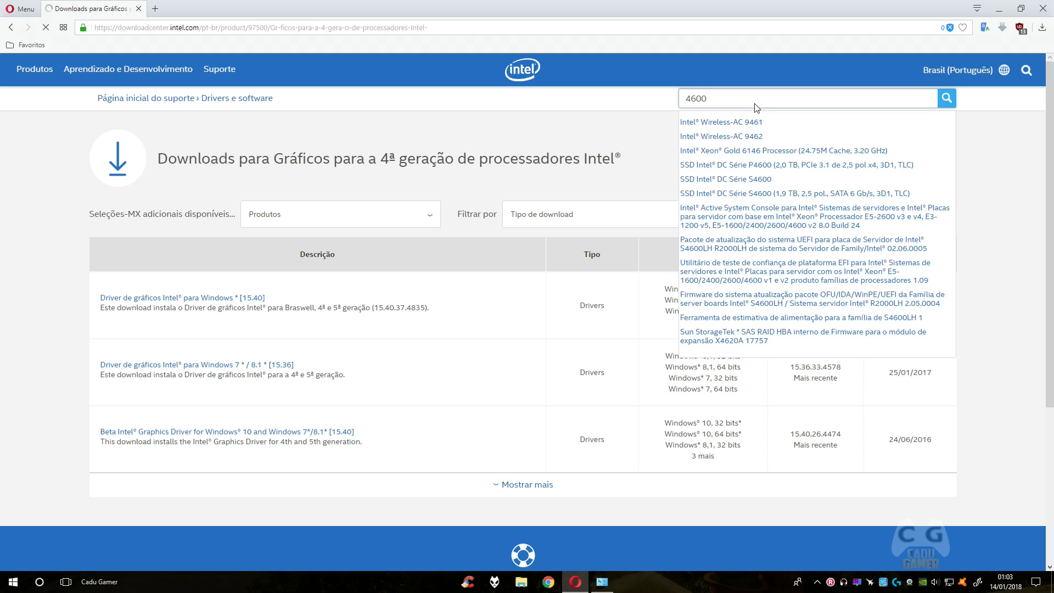
pyautogui.press('Return')
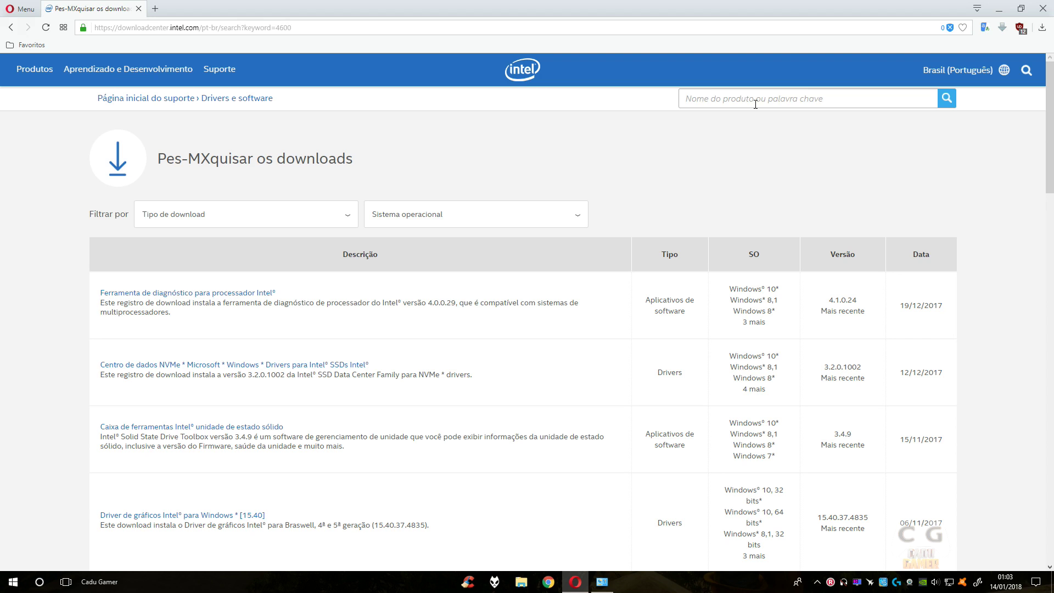
pyautogui.click(18, 29)
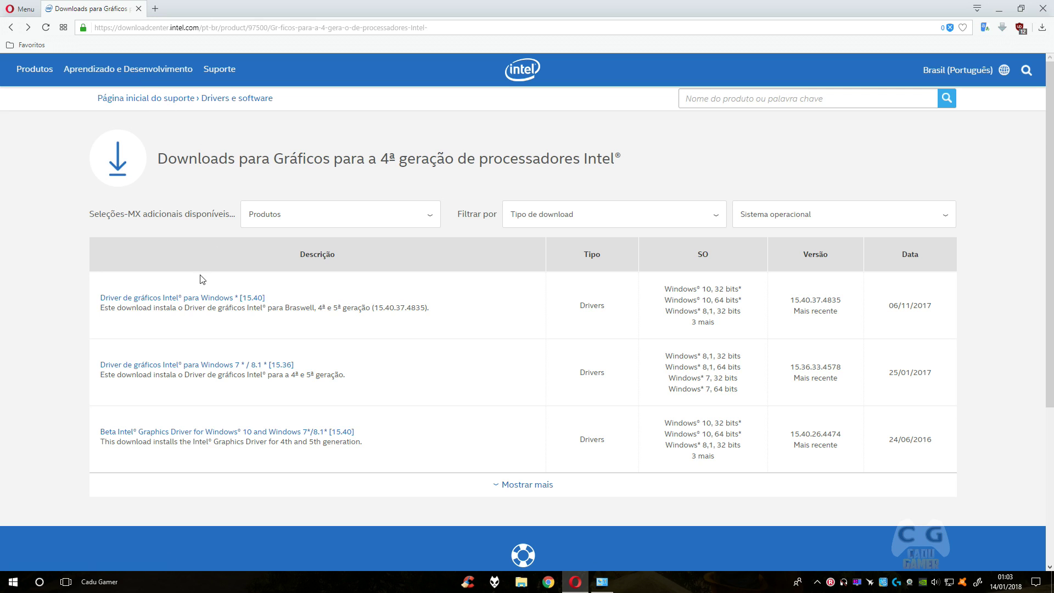
# Examine the list of 4th-generation graphics products, including Gráficos HD Intel® 4600.
pyautogui.click(330, 220)
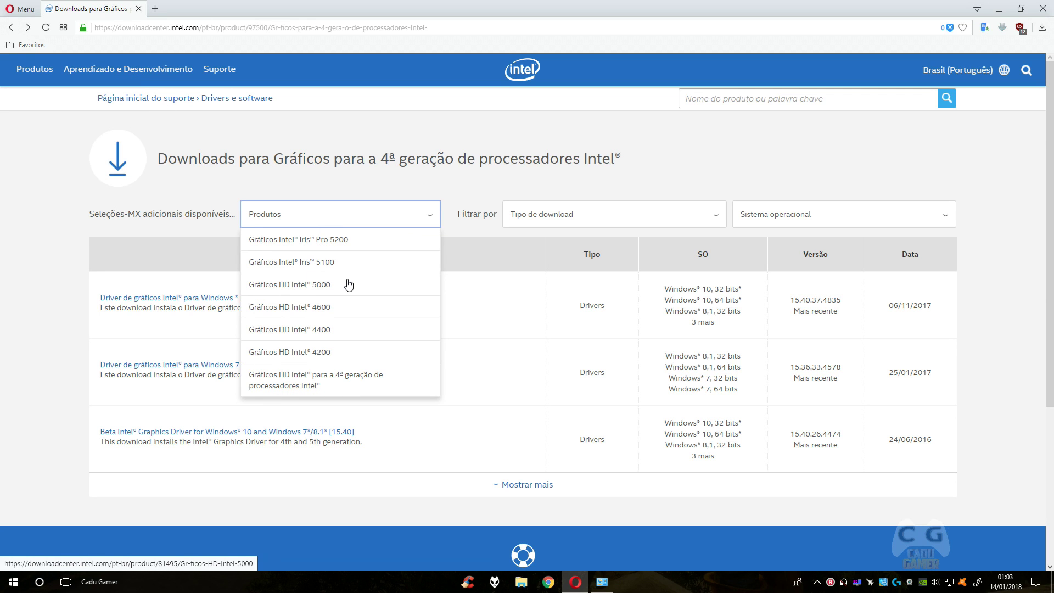
pyautogui.scroll(-1, 346, 286)
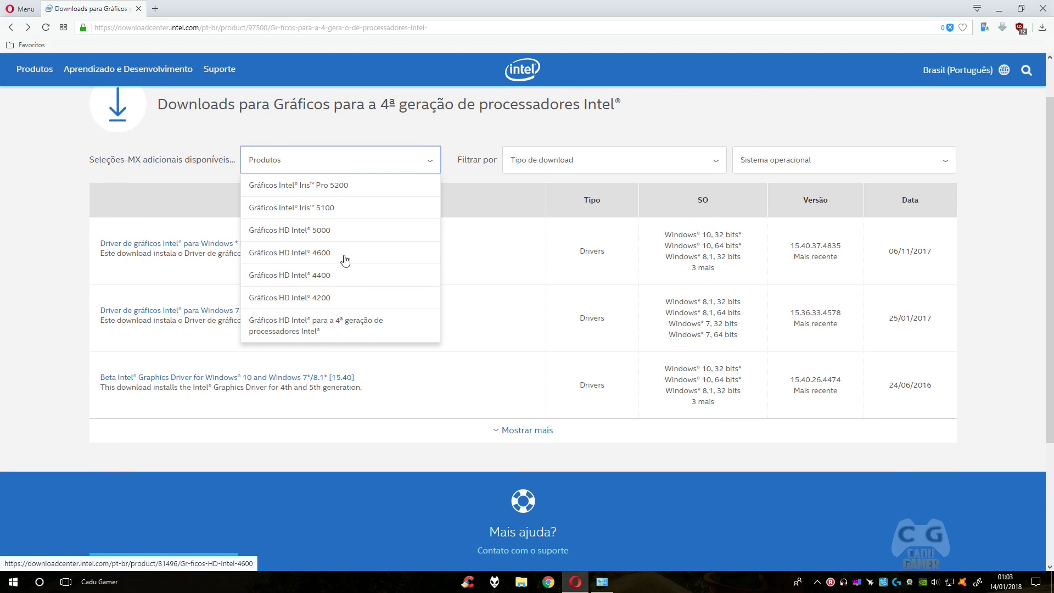
pyautogui.scroll(1, 346, 260)
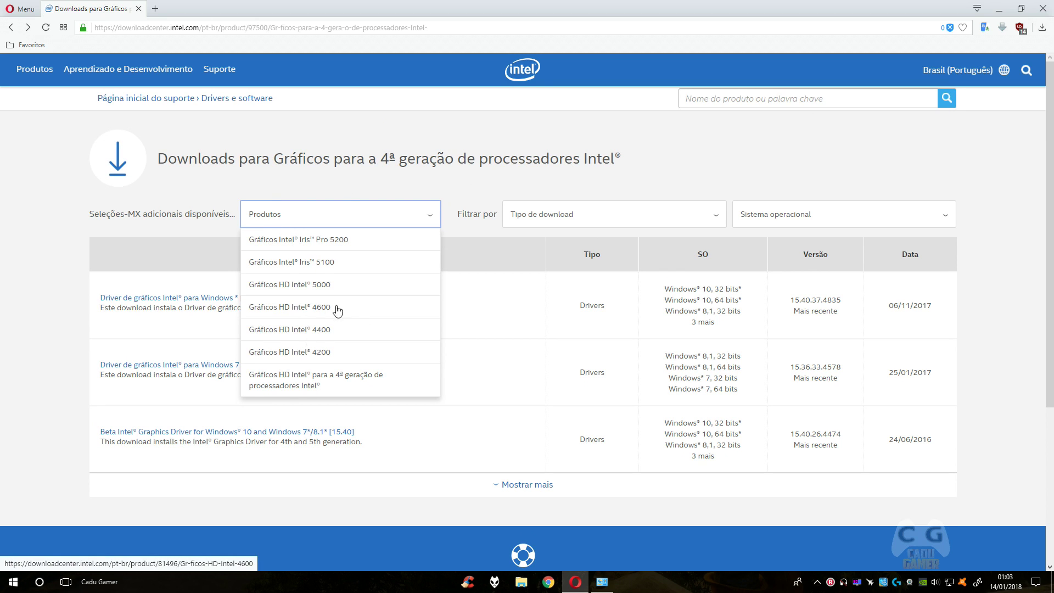
pyautogui.scroll(-2, 337, 310)
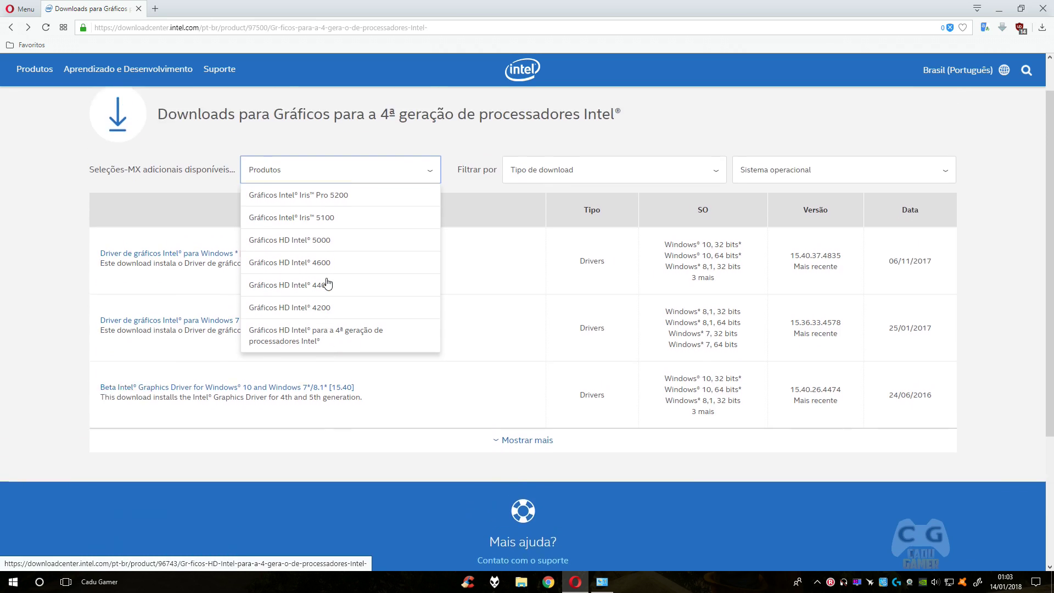
pyautogui.scroll(2, 329, 281)
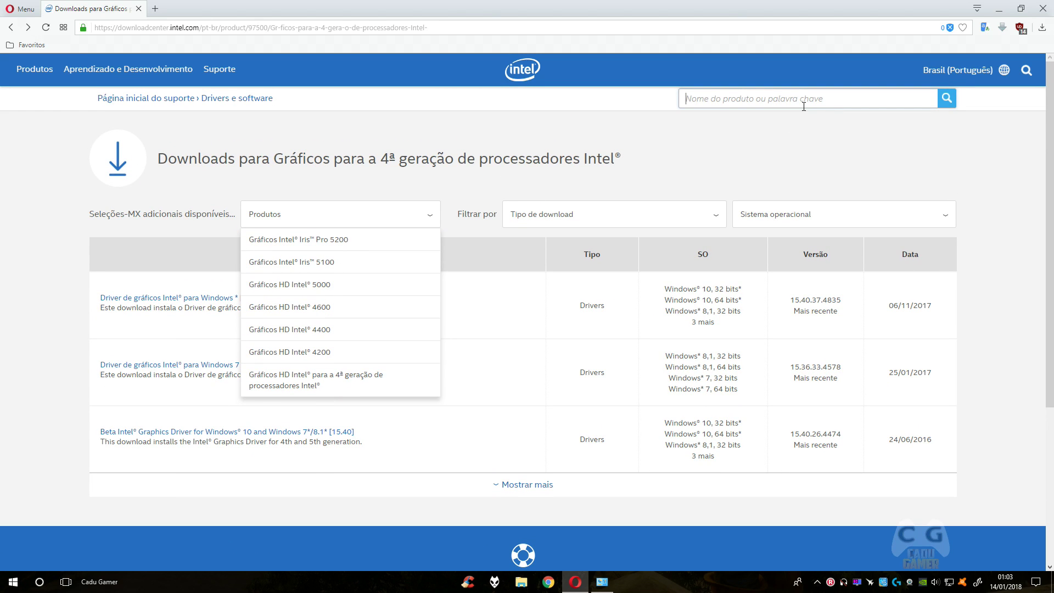
pyautogui.write('620')
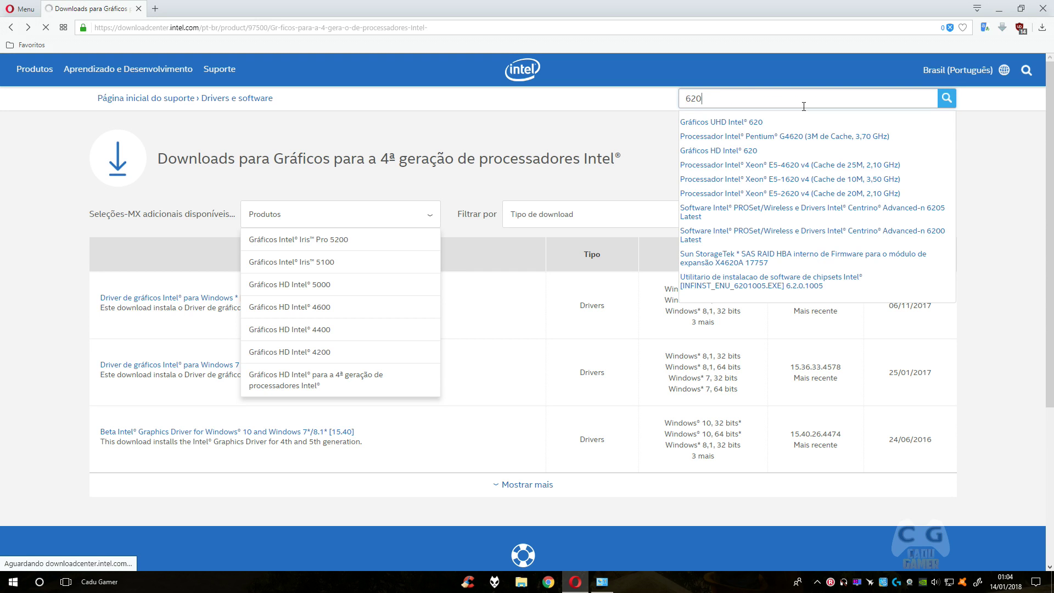
pyautogui.press('Return')
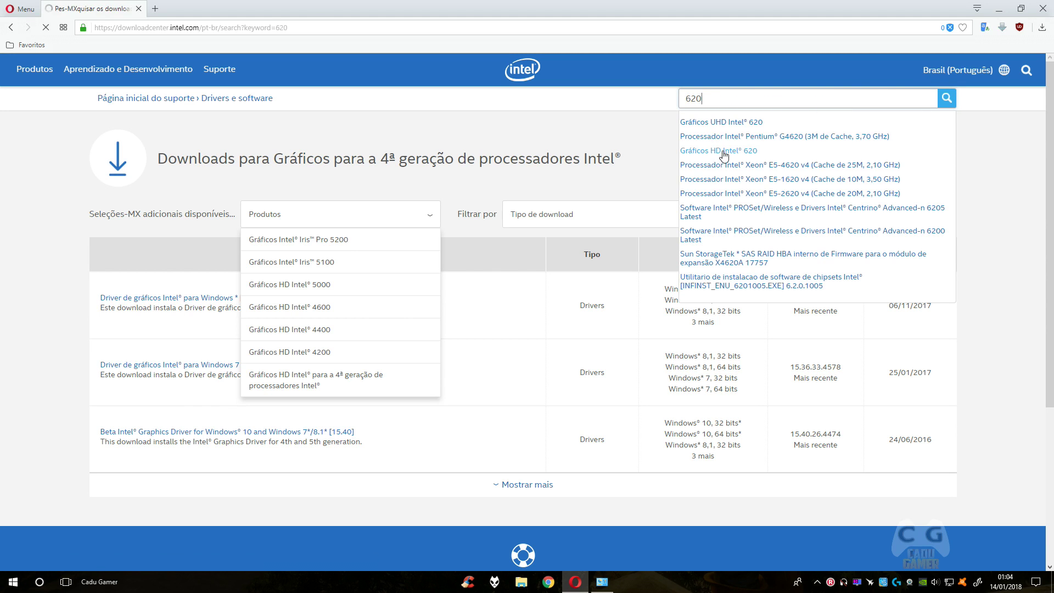
pyautogui.click(272, 214)
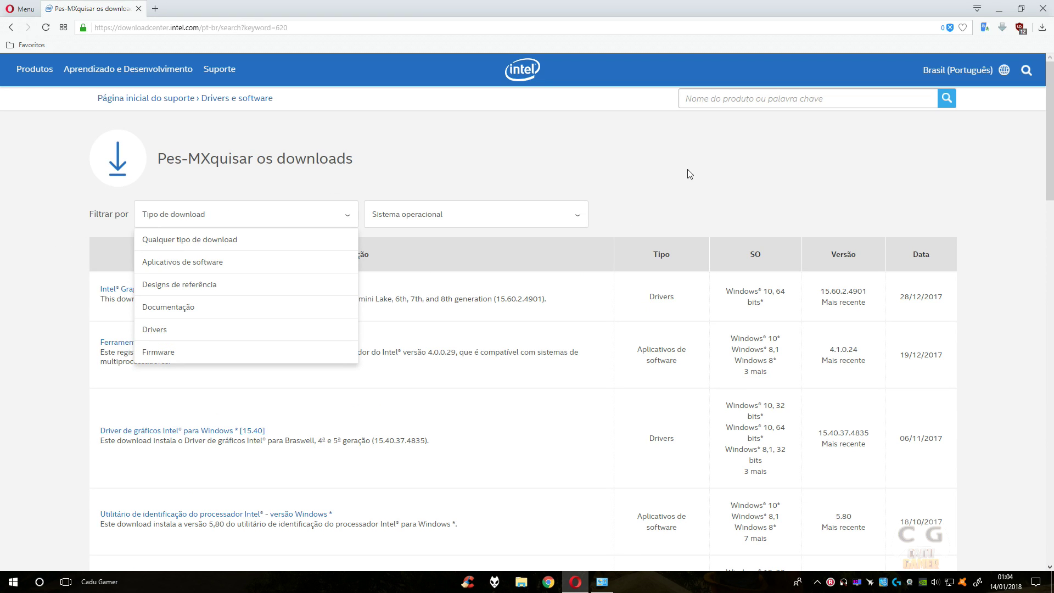
pyautogui.click(11, 27)
# Search for 620 and open the downloads for the suggested product Gráficos HD Intel® 620.
pyautogui.click(798, 97)
pyautogui.write('620')
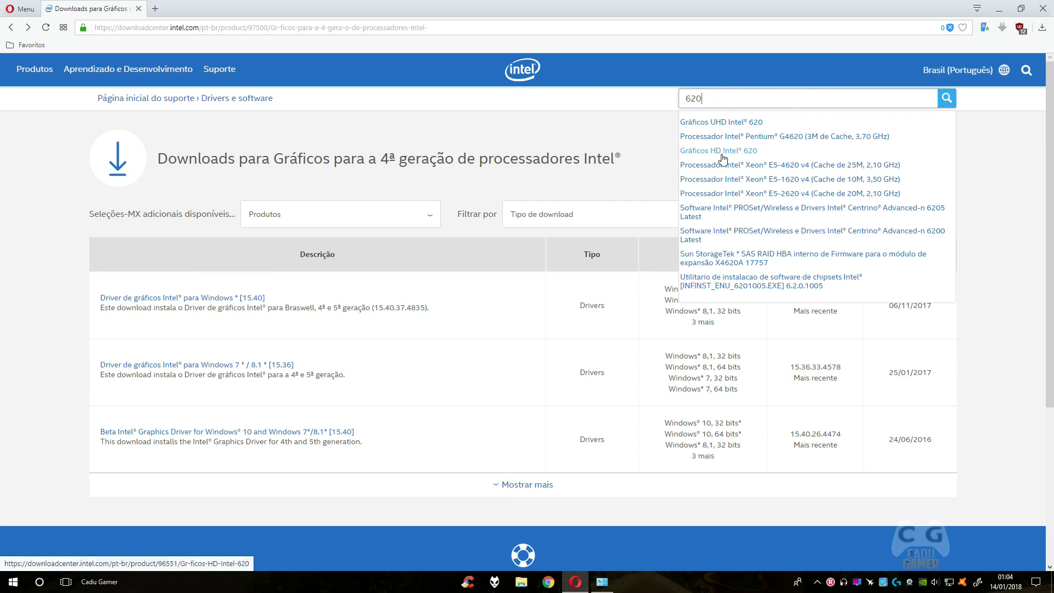
pyautogui.click(722, 156)
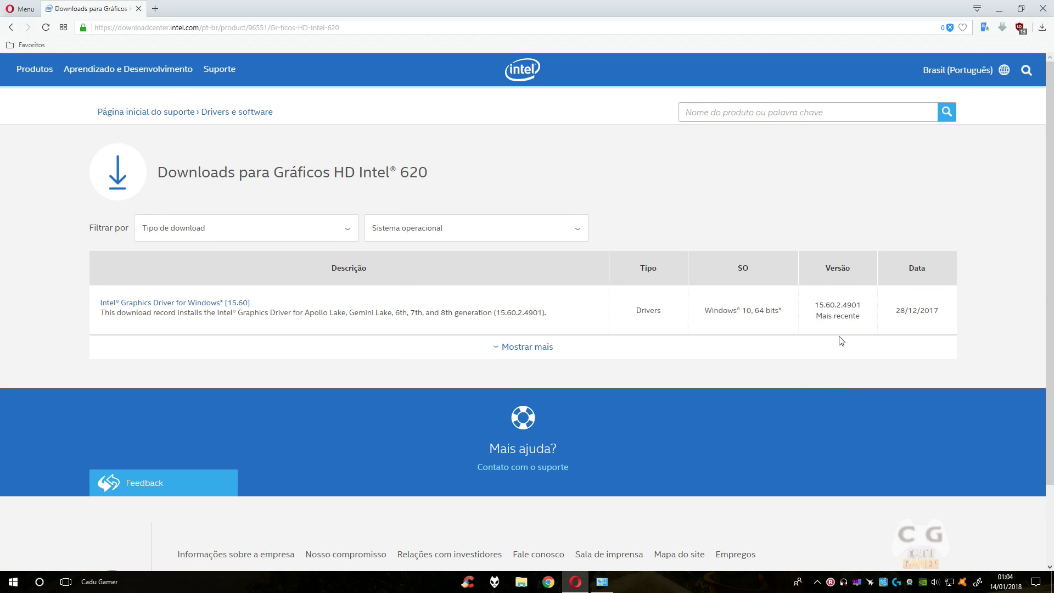
# Examine the version, available downloads and detailed description of Intel® Graphics Driver for Windows* [15.60], and return to the product's downloads.
pyautogui.click(208, 303)
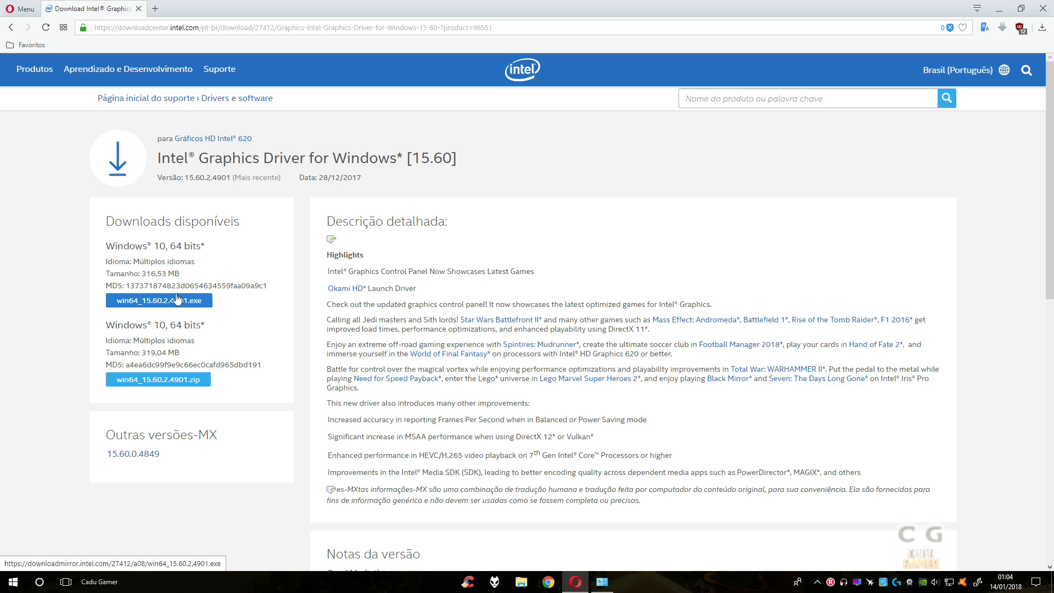
pyautogui.moveTo(163, 164); pyautogui.dragTo(466, 179)
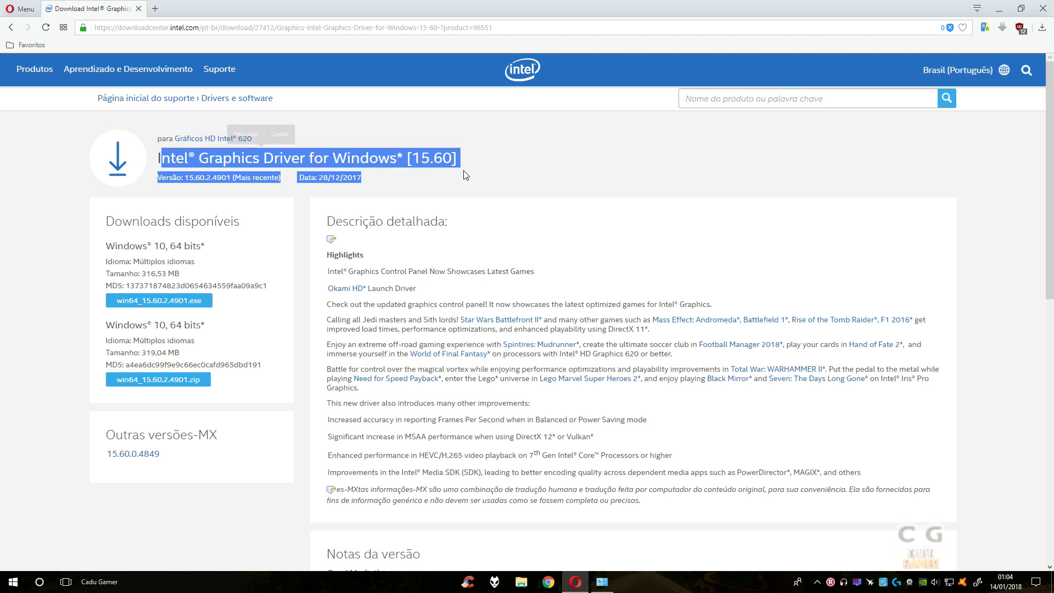
pyautogui.click(346, 264)
pyautogui.moveTo(328, 222); pyautogui.dragTo(504, 222)
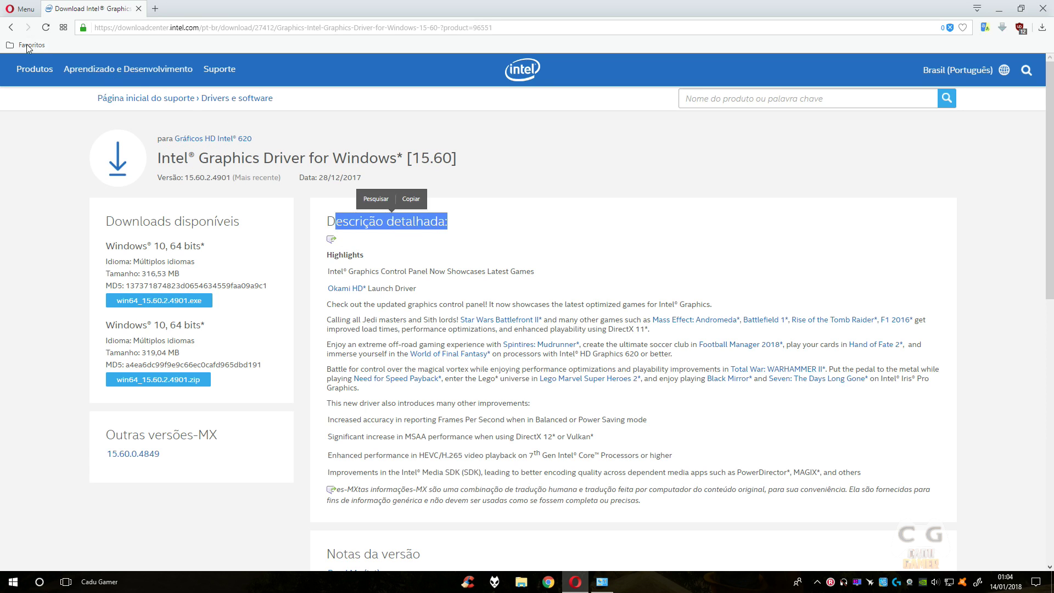
pyautogui.hotkey('alt', 'Left')
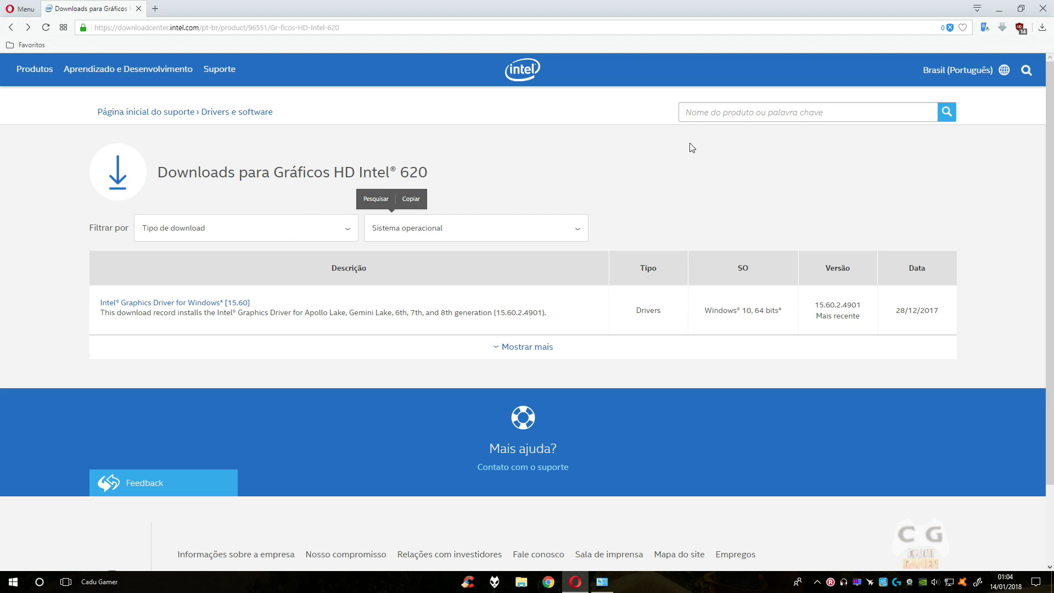